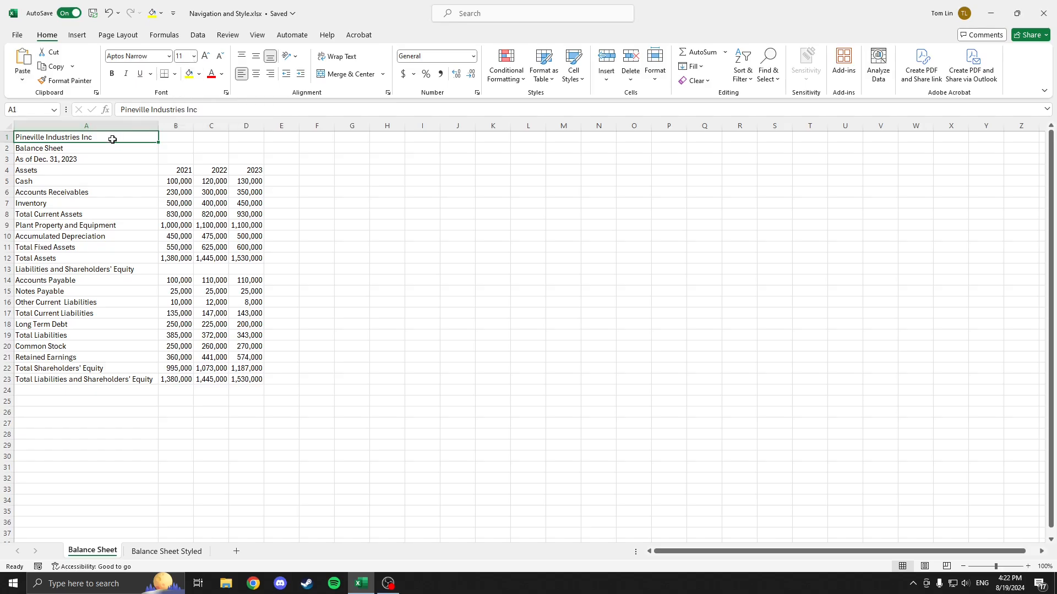
- Try font sizes 24 and 12 on the company name in A1, and return it to size 11
left_click(194, 56)
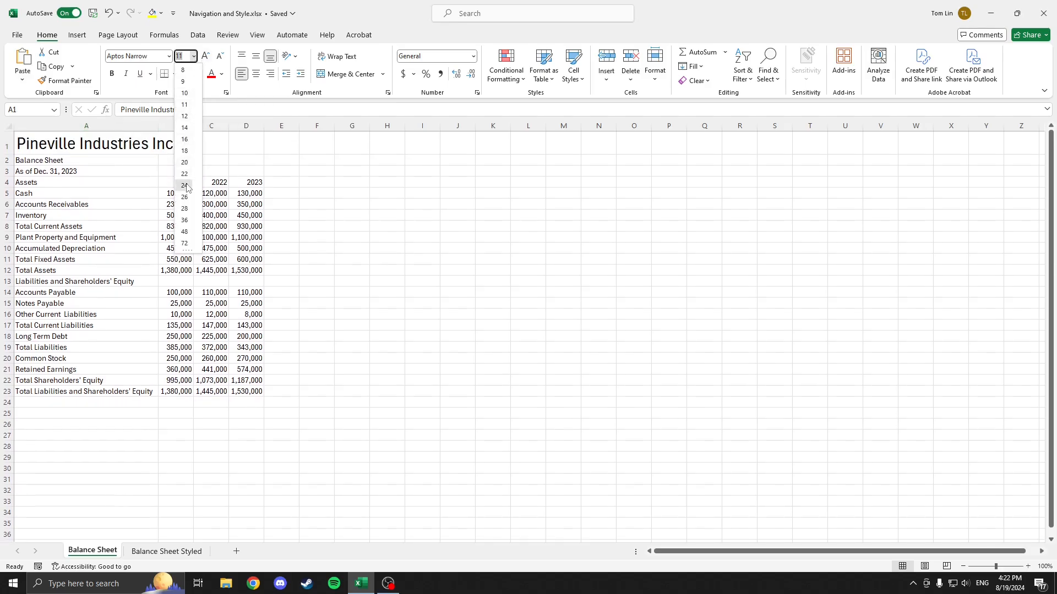
left_click(185, 185)
key("ctrl+z")
left_click(194, 56)
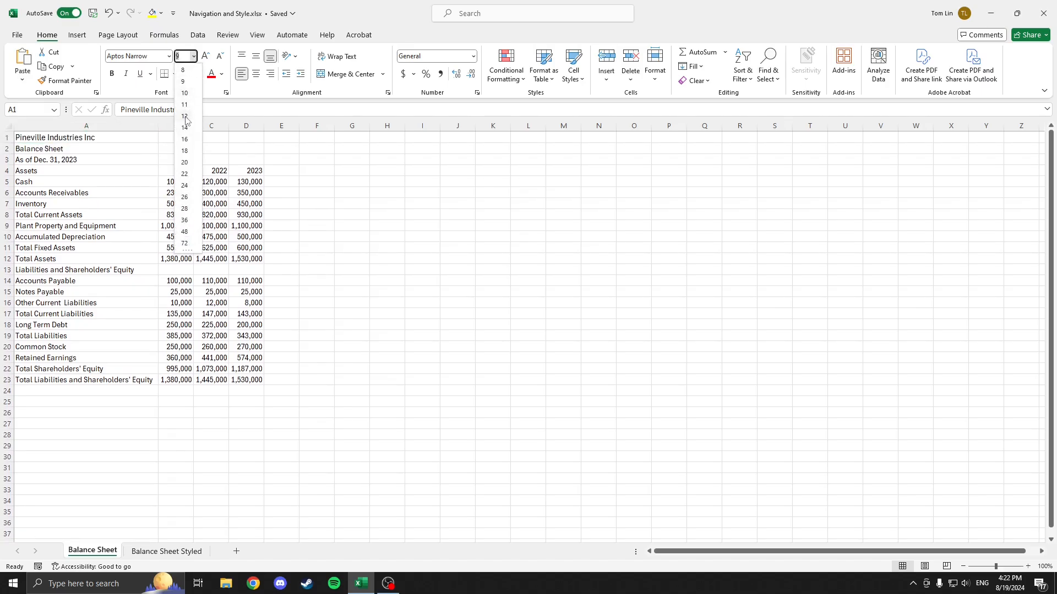
left_click(185, 116)
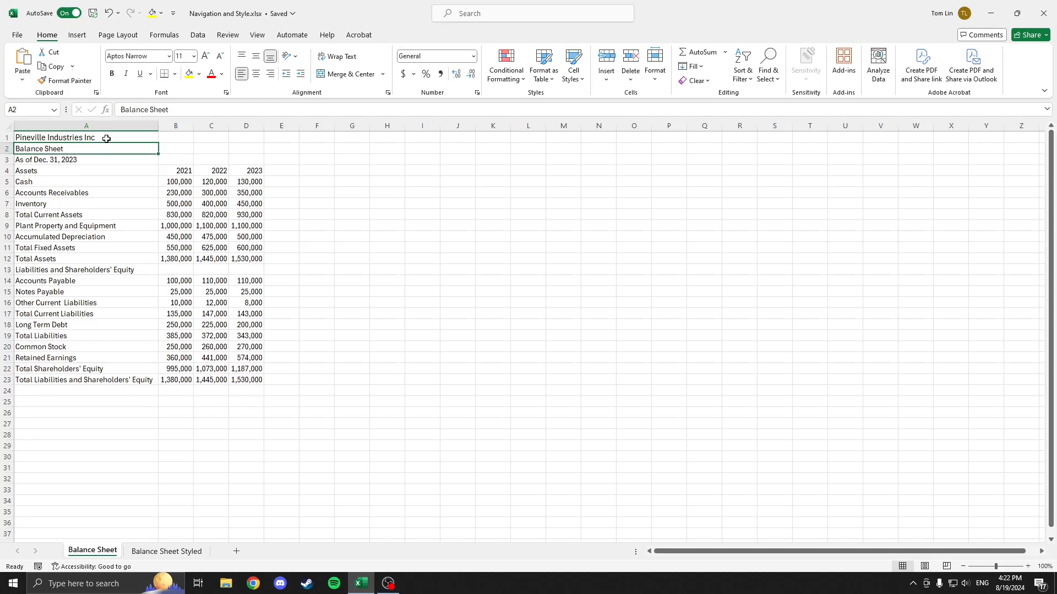
left_click(193, 56)
left_click(185, 105)
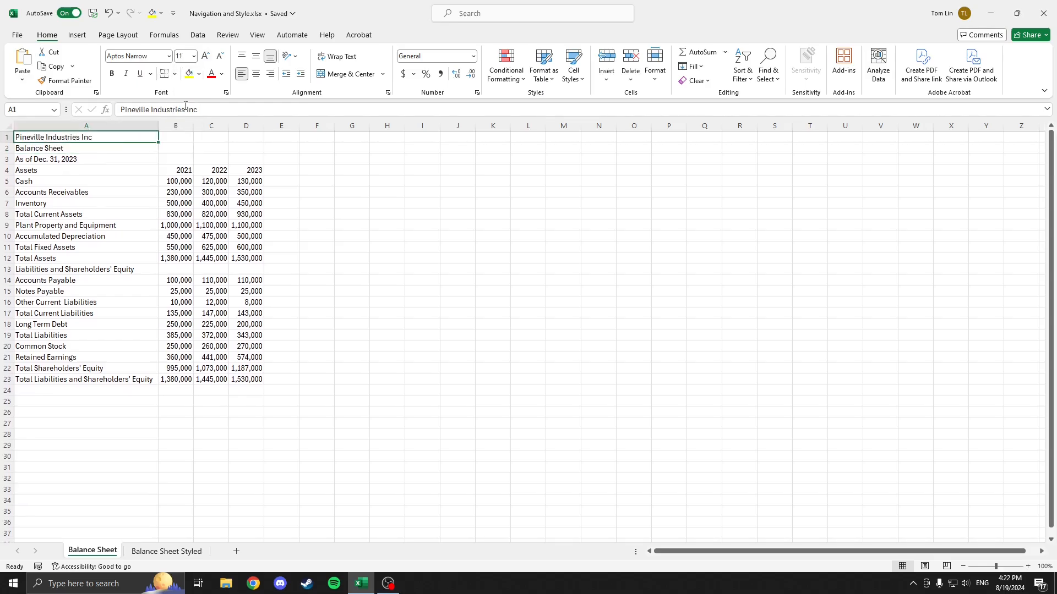
- Compare the unformatted Balance Sheet worksheet with the finished formatting on the Balance Sheet Styled worksheet
left_click(134, 150)
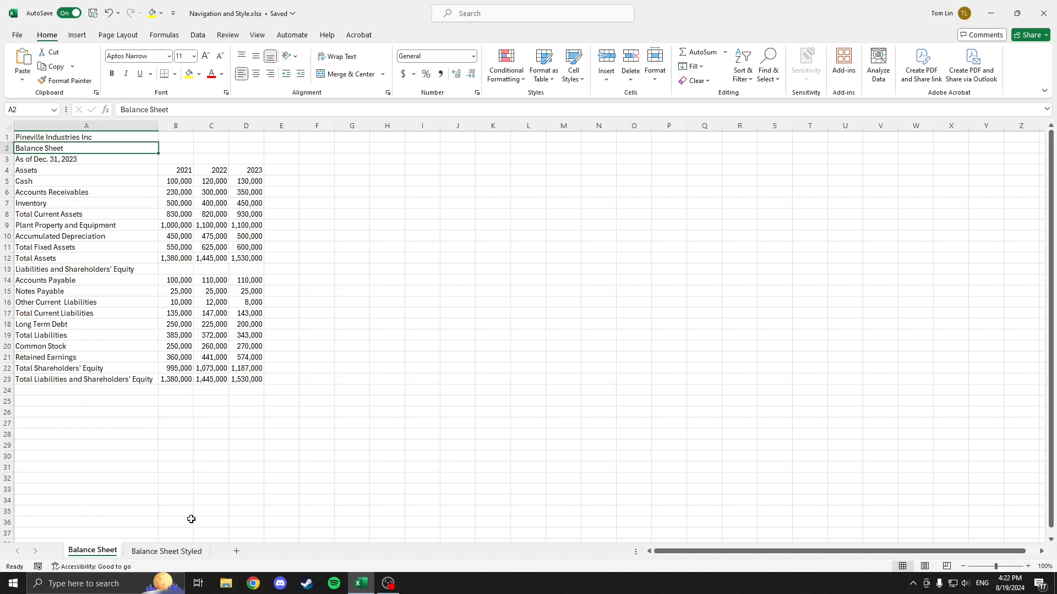
left_click(173, 553)
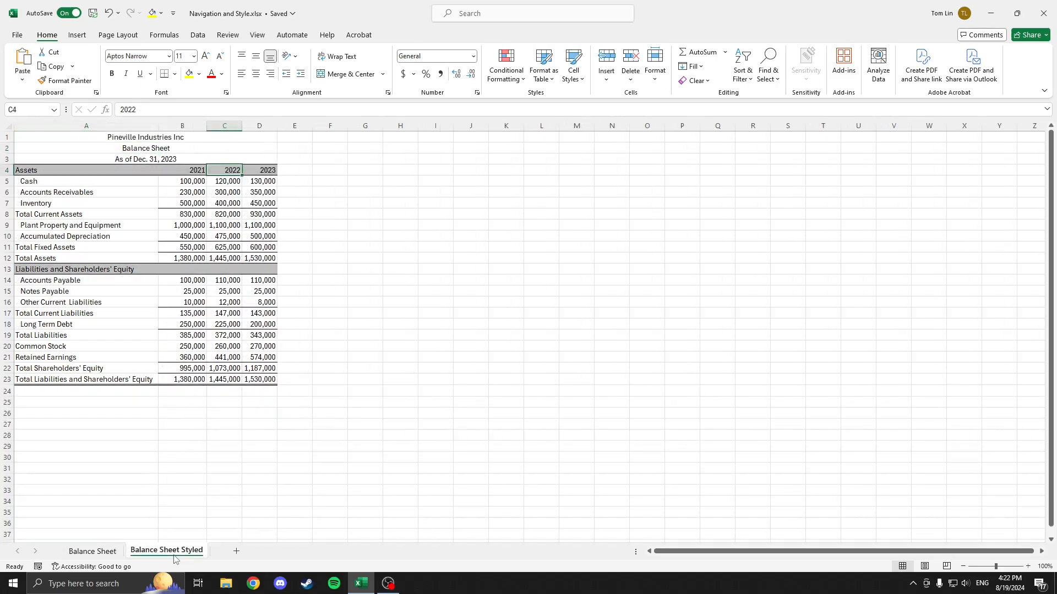
left_click(94, 551)
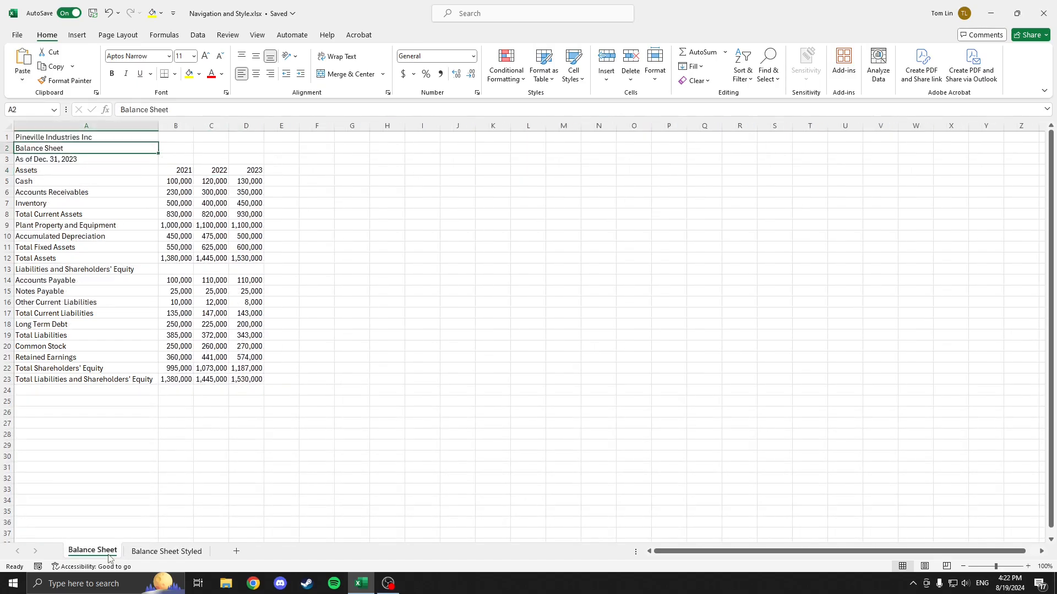
left_click(166, 553)
left_click(110, 555)
left_click(156, 555)
left_click(104, 553)
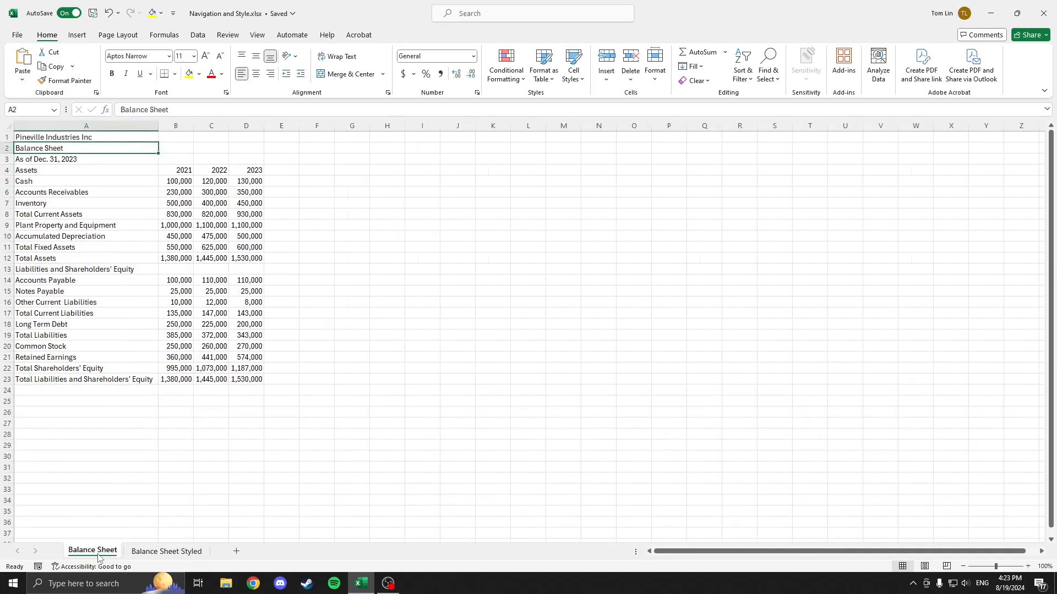
left_click(137, 556)
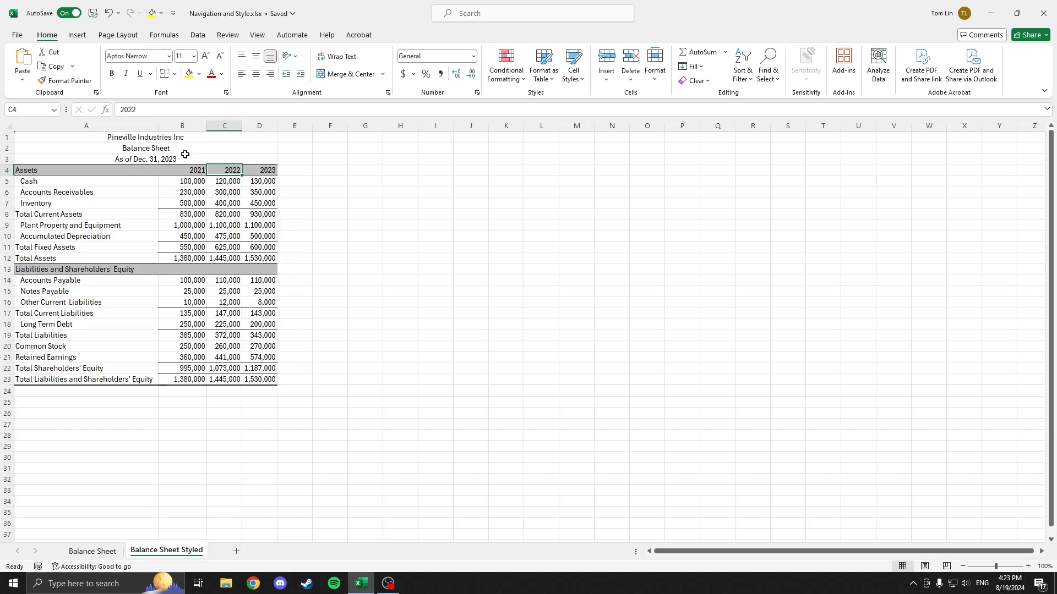
- Examine how the three title rows are merged and aligned on the styled sheet compared with the plain sheet
left_click_drag(167, 139, 164, 158)
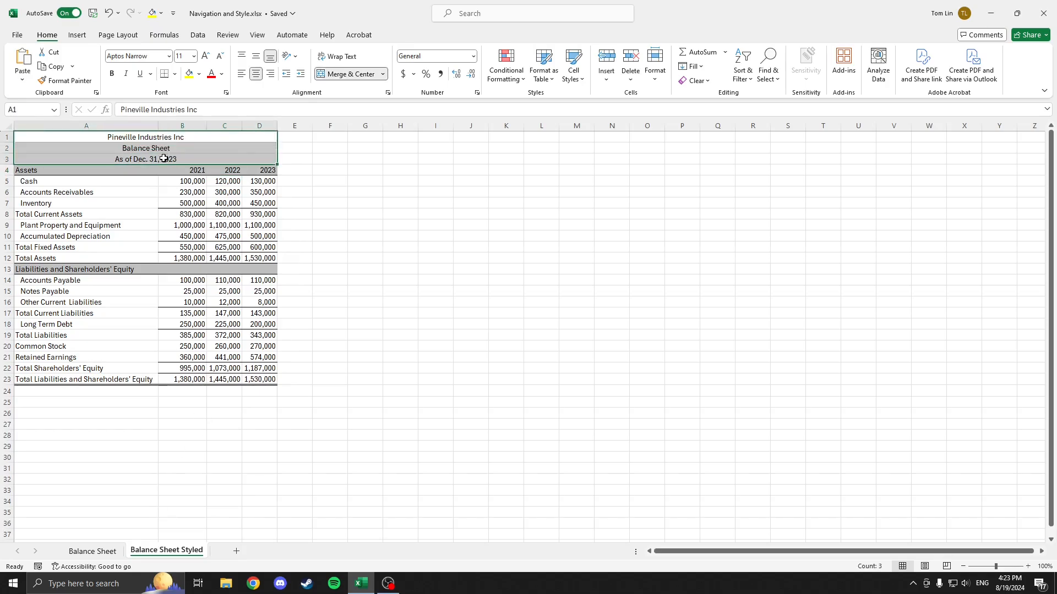
left_click(102, 553)
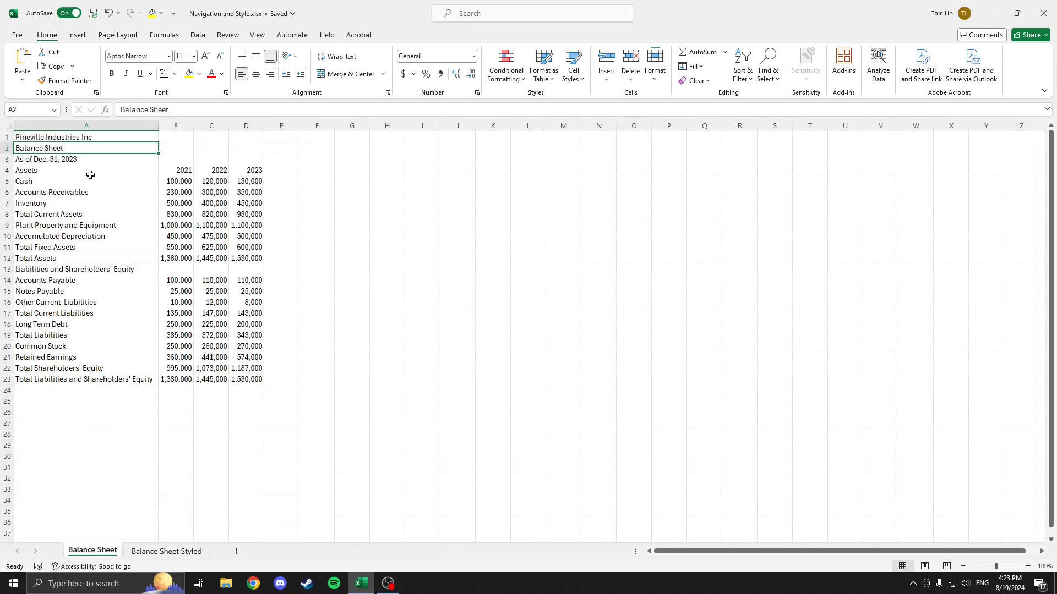
left_click(74, 138)
left_click_drag(74, 138, 64, 158)
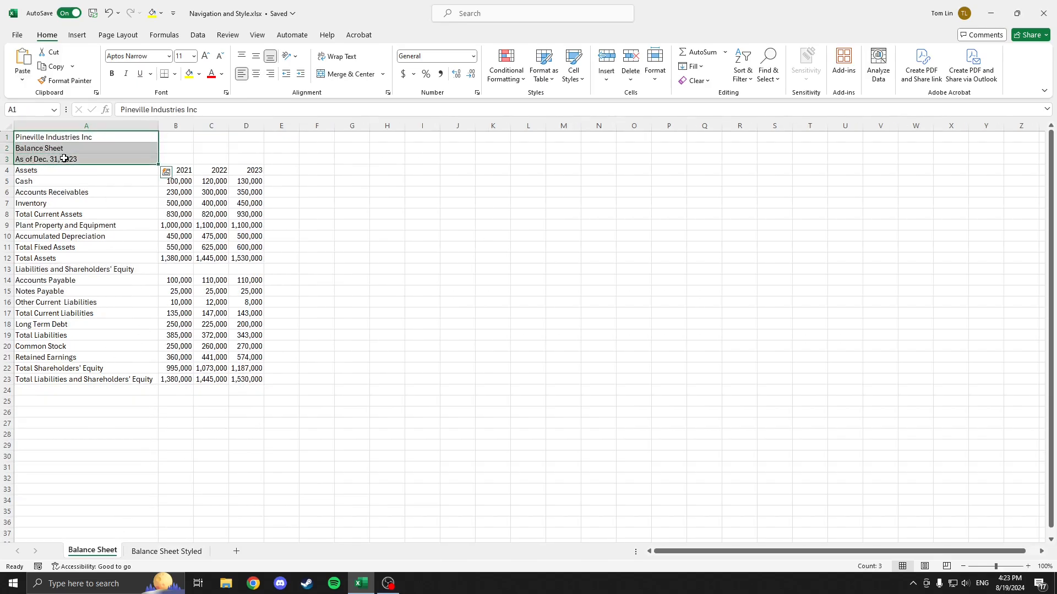
left_click(65, 158)
left_click(167, 551)
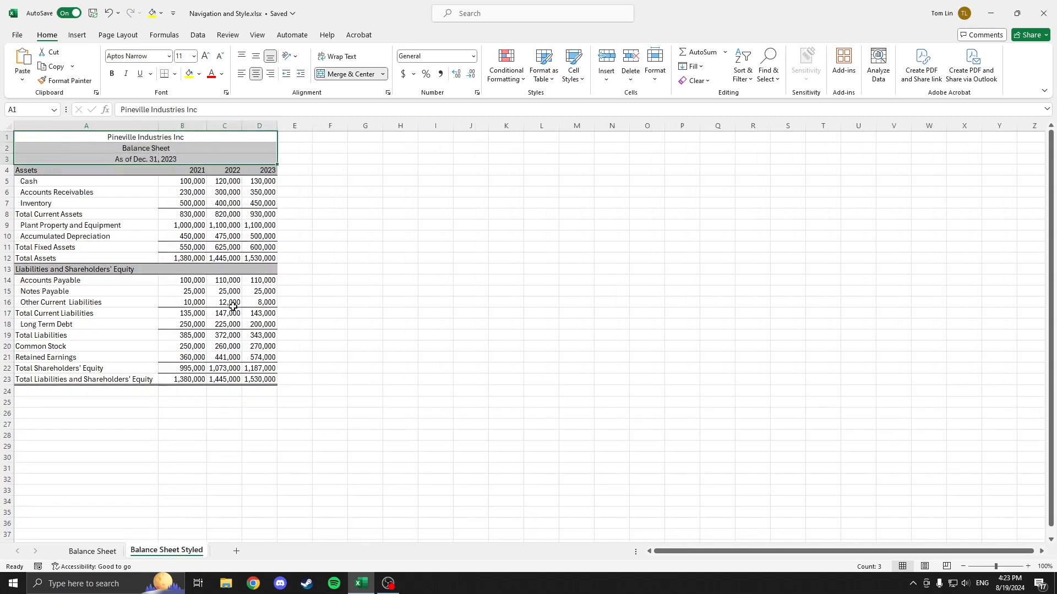
left_click(194, 145)
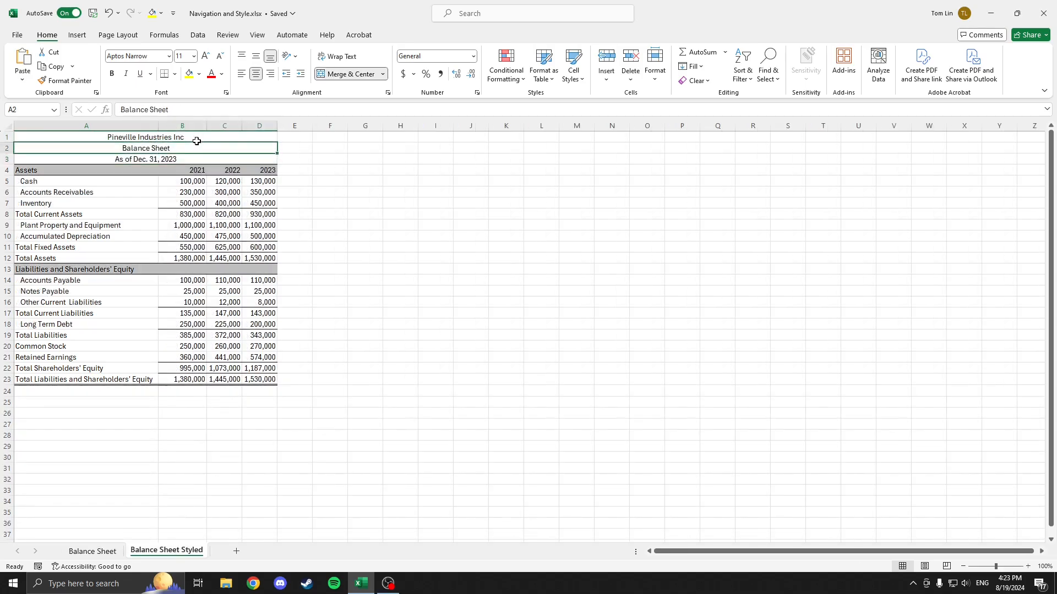
- On the Balance Sheet worksheet, apply Merge Across to A1:D3 and centre the three title lines horizontally
left_click(93, 551)
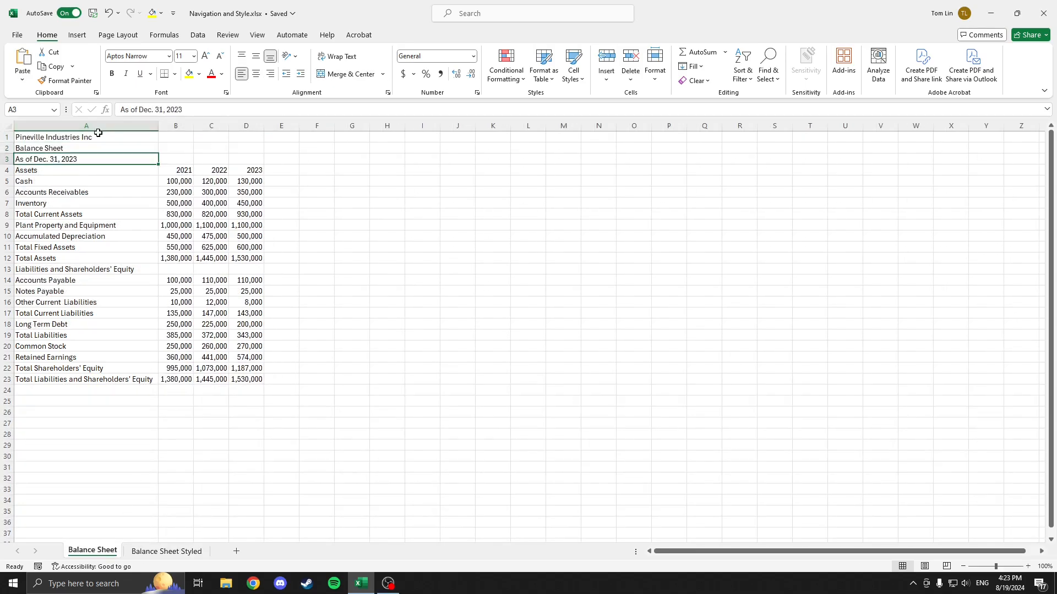
left_click_drag(86, 137, 242, 155)
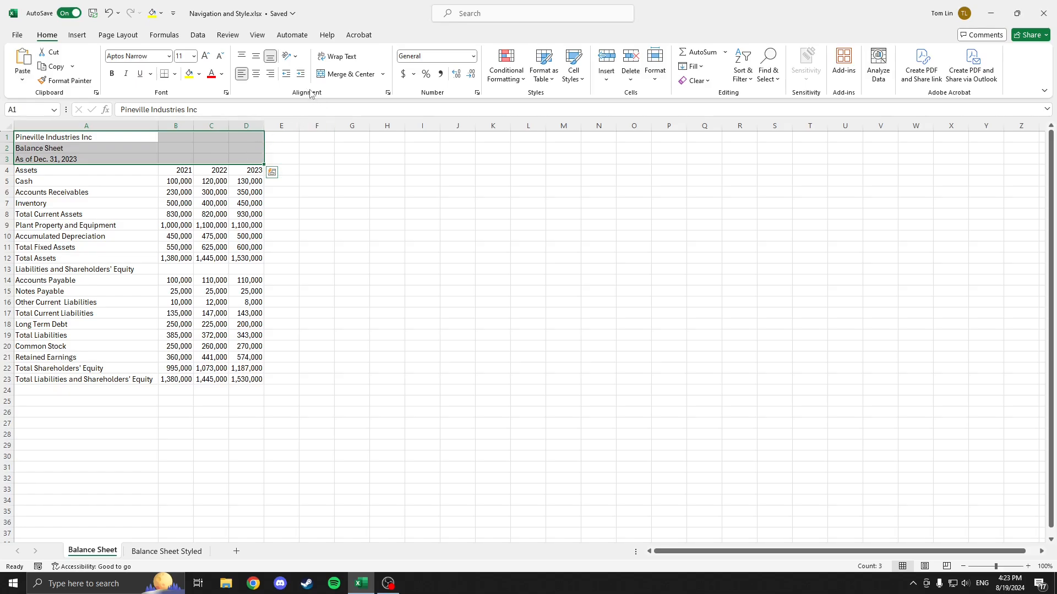
left_click(385, 76)
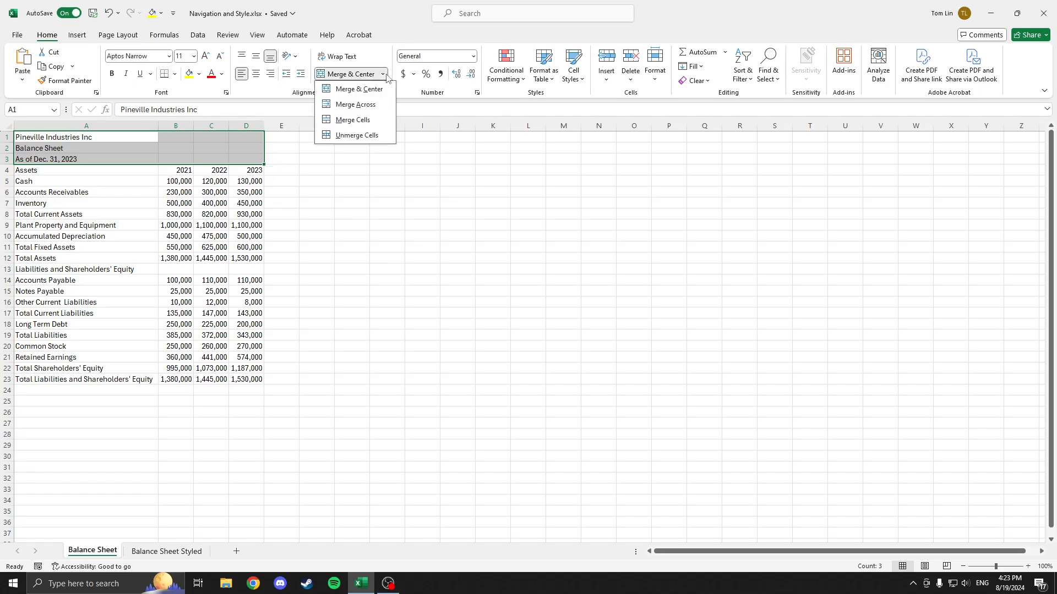
left_click(361, 104)
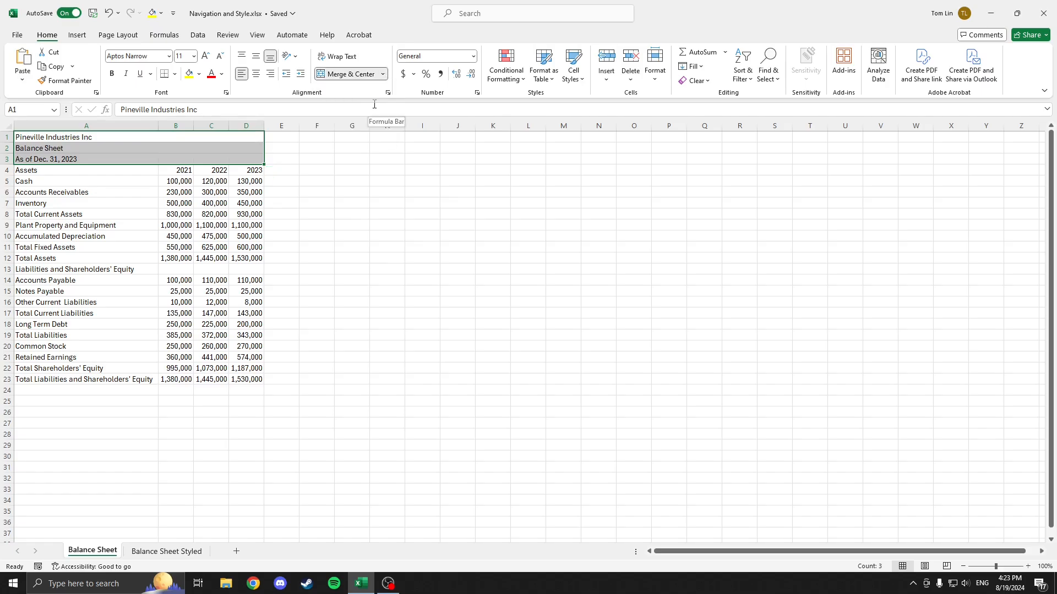
left_click(261, 75)
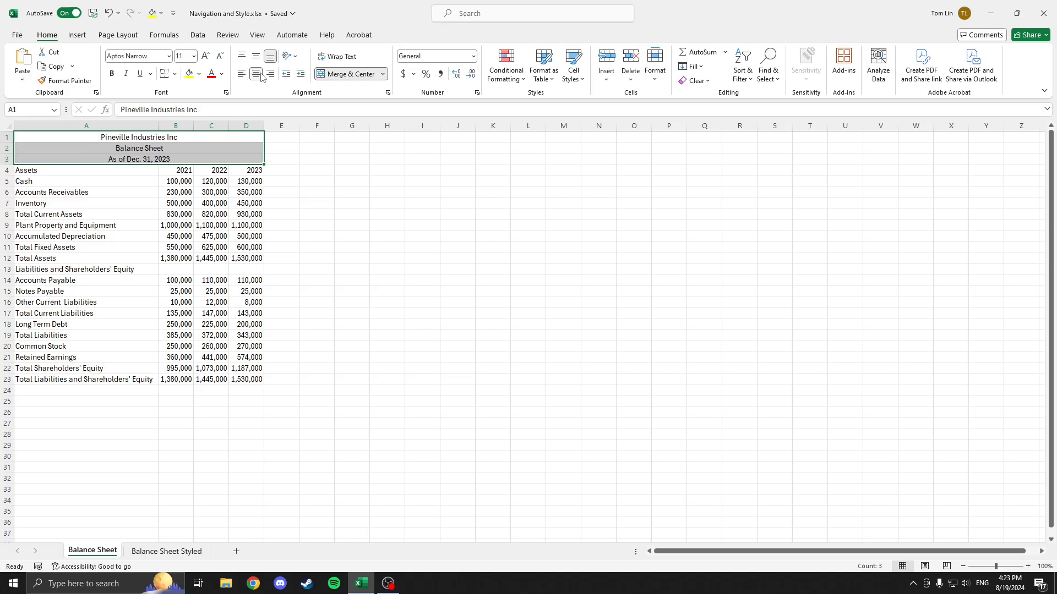
left_click(213, 142)
- Examine the shaded Assets and Liabilities and Shareholders' Equity header rows on the Balance Sheet Styled worksheet
left_click(158, 551)
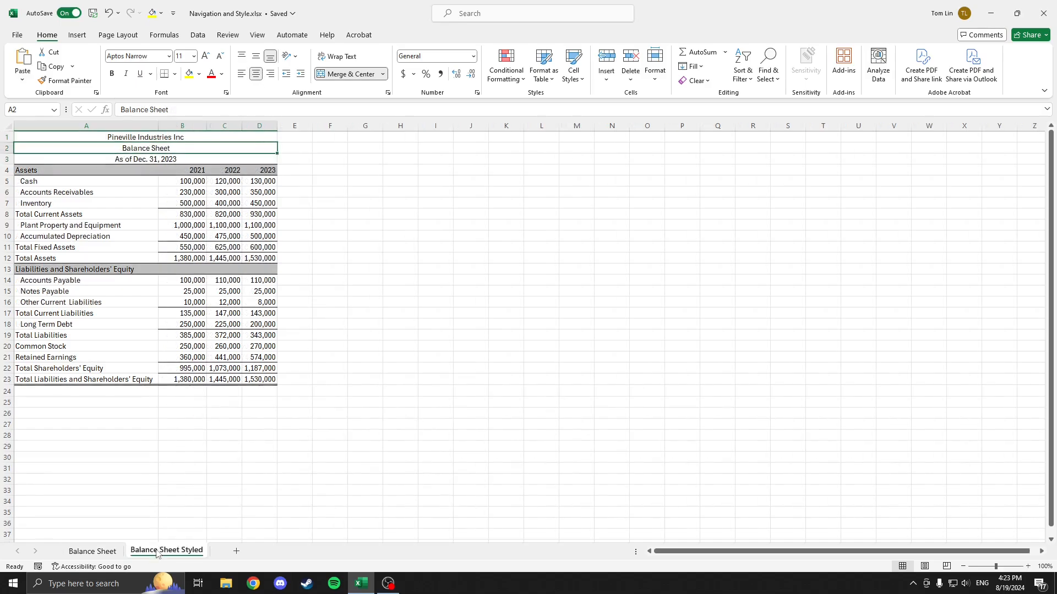
left_click(111, 552)
left_click(156, 552)
left_click(37, 172)
left_click_drag(102, 174, 266, 172)
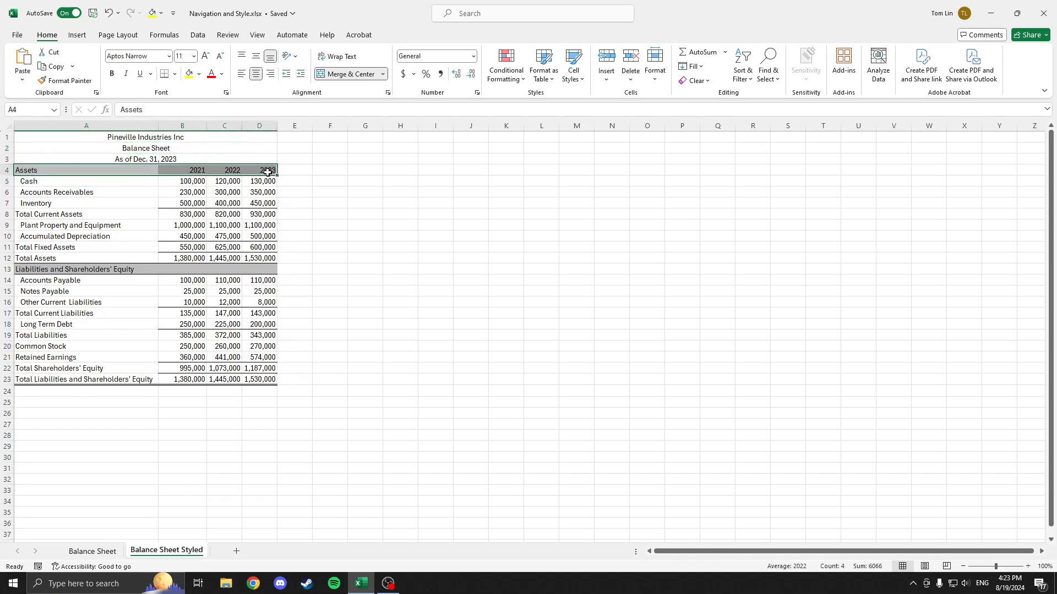
left_click(76, 270)
left_click_drag(75, 270, 271, 266)
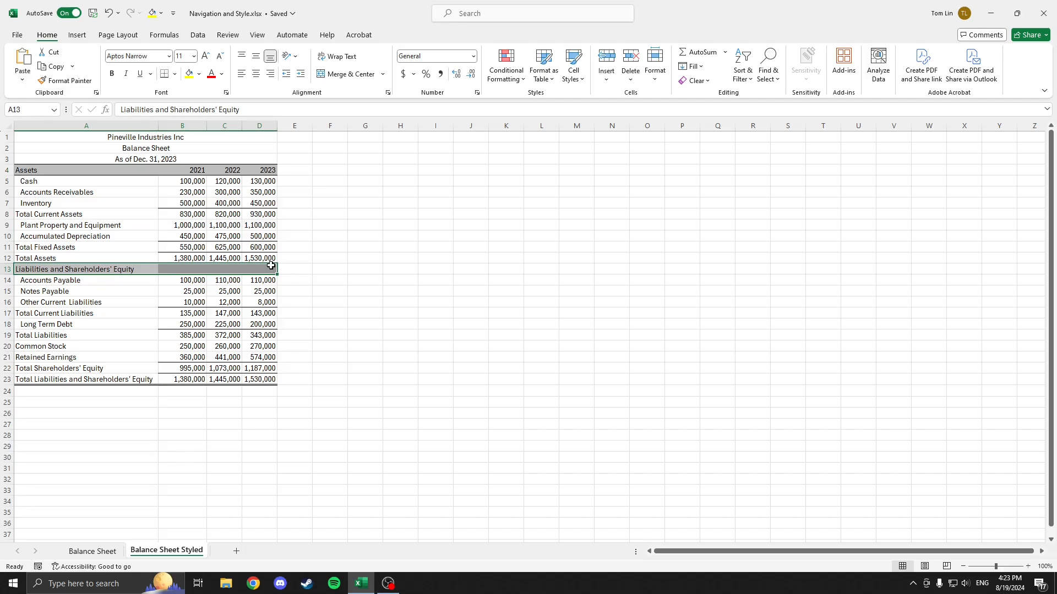
- Fill the Assets header row A4:D4 on the Balance Sheet worksheet with the second-darkest grey shade of the white theme colour
left_click(105, 551)
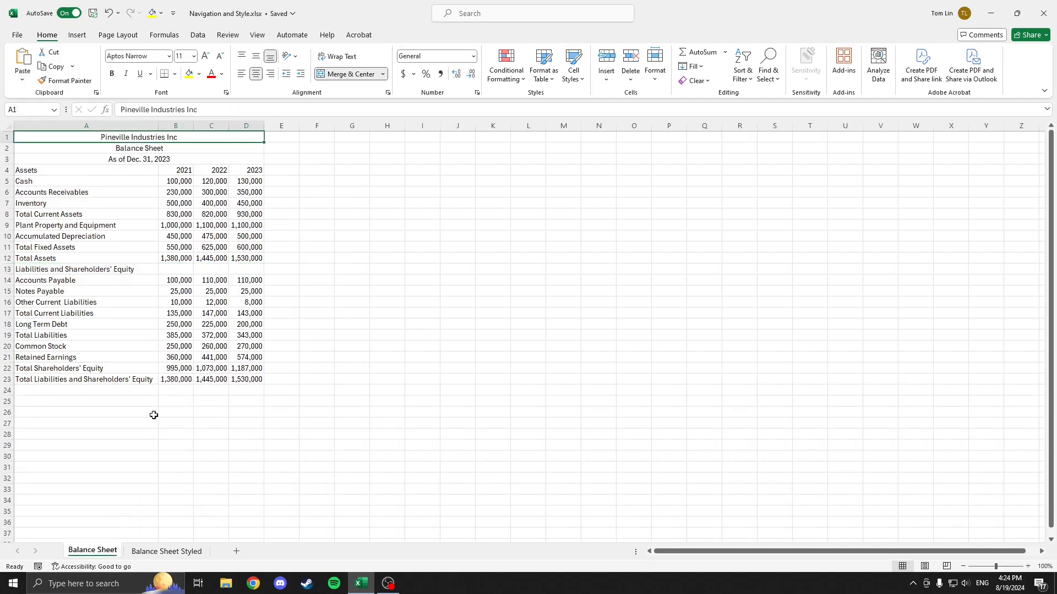
left_click_drag(29, 171, 253, 168)
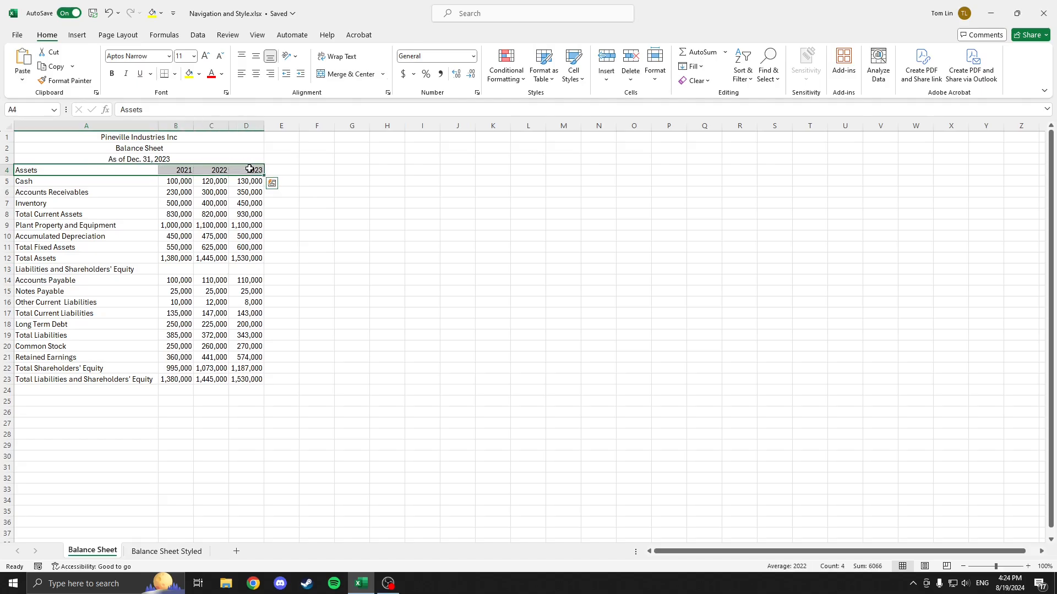
left_click(200, 74)
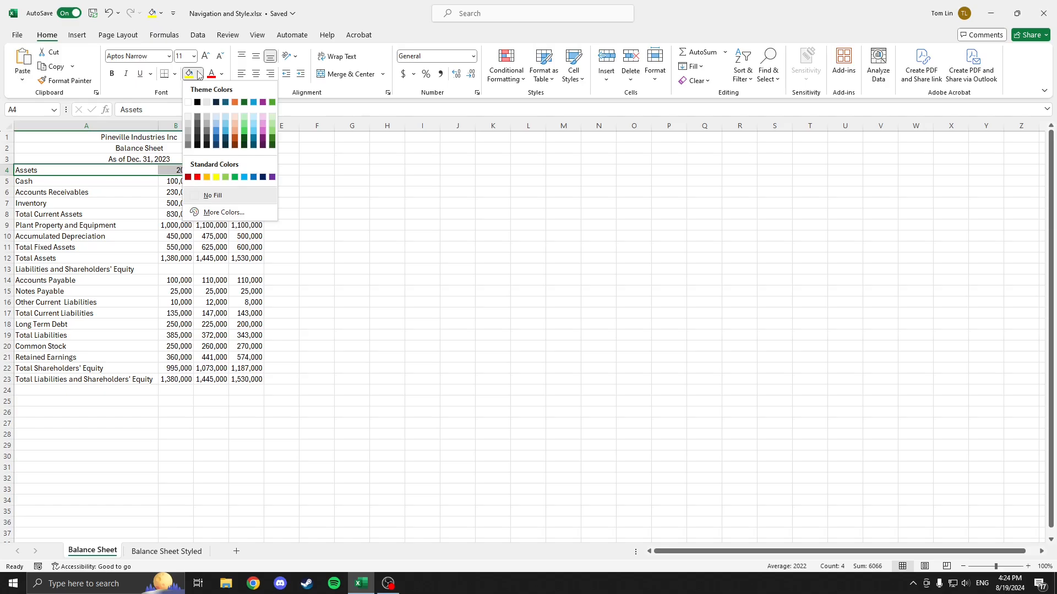
left_click(188, 138)
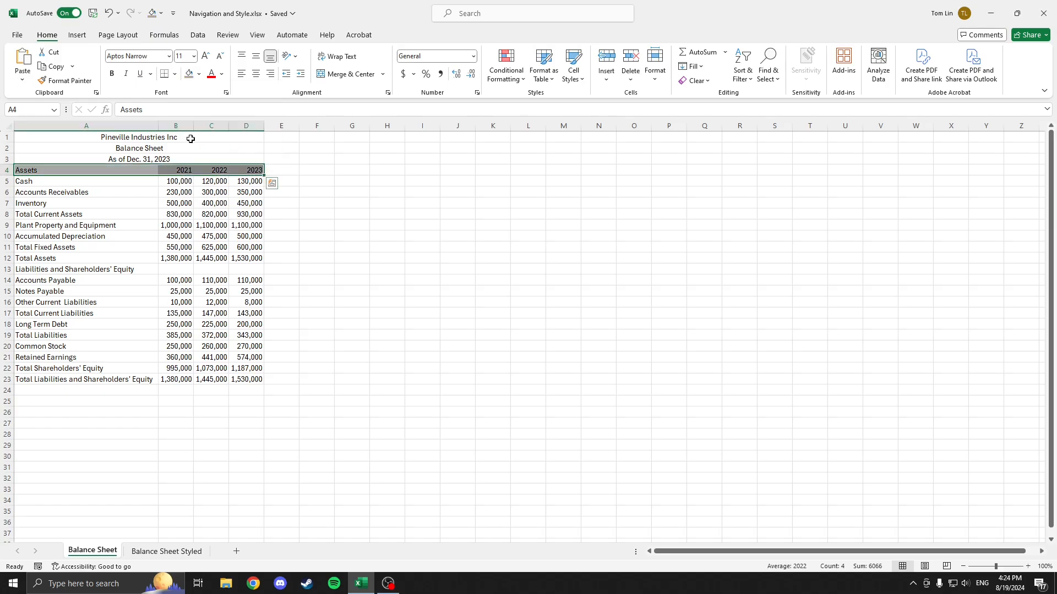
- Check the styled sheet and apply the same grey fill to the Liabilities and Shareholders' Equity row A13:D13 on the Balance Sheet worksheet
left_click(177, 552)
left_click(92, 551)
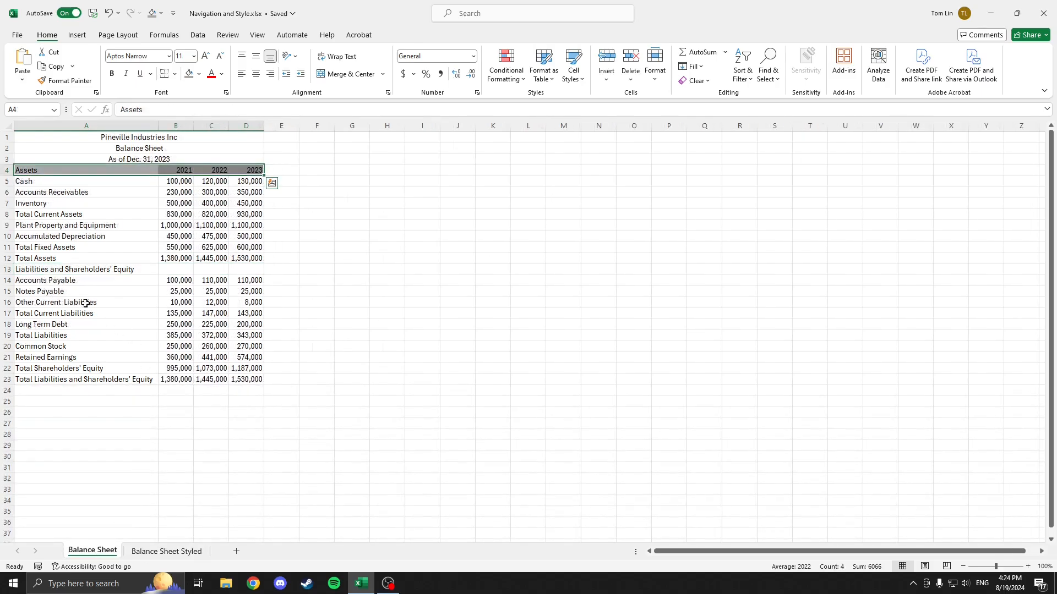
left_click_drag(48, 270, 246, 270)
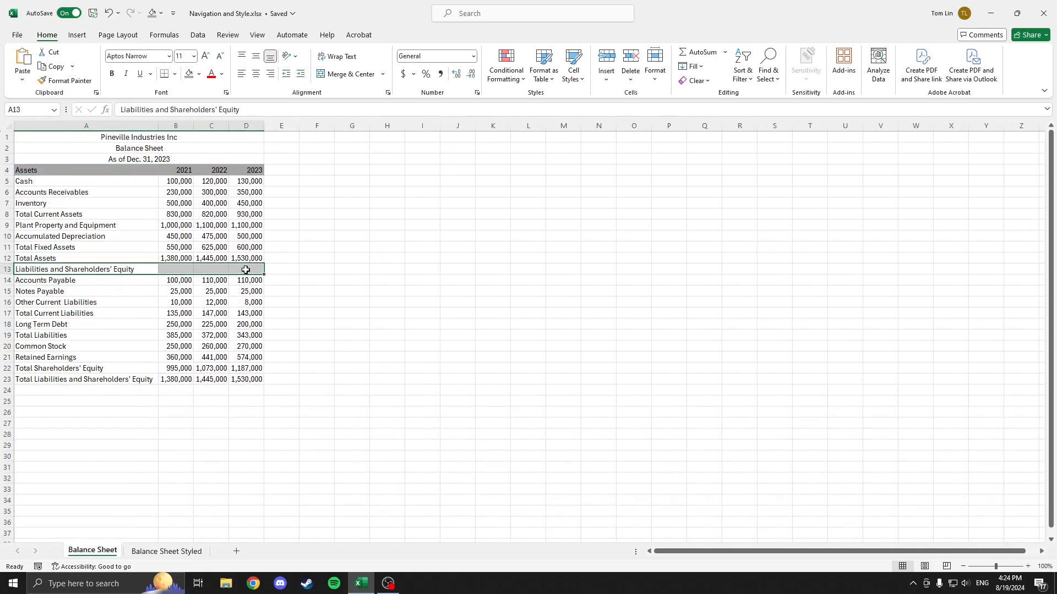
left_click(189, 74)
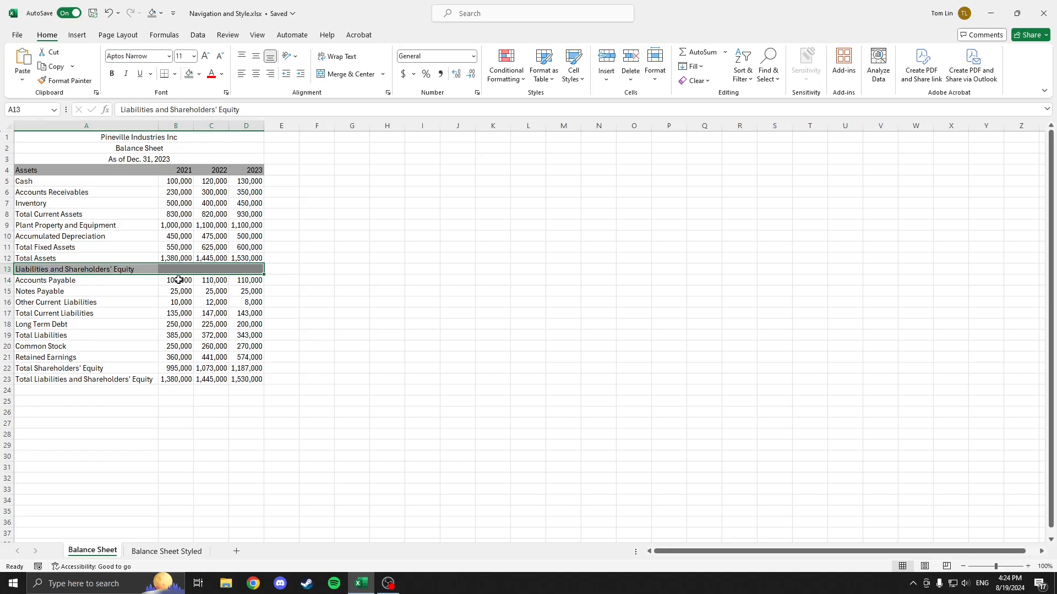
- Compare the two worksheets again and examine year columns B, C and D on the Balance Sheet Styled worksheet
left_click(171, 552)
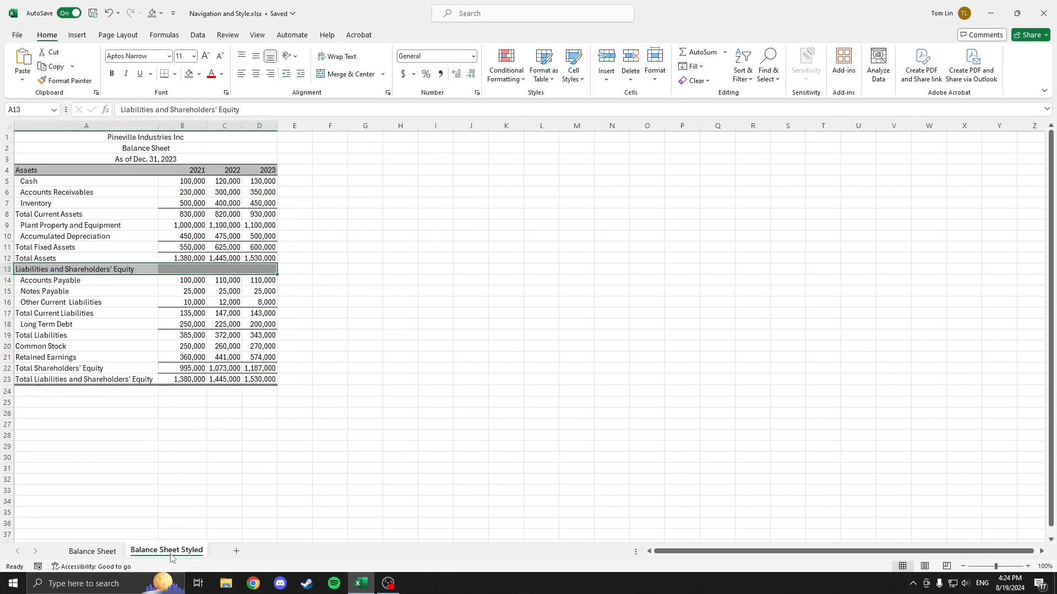
left_click(92, 552)
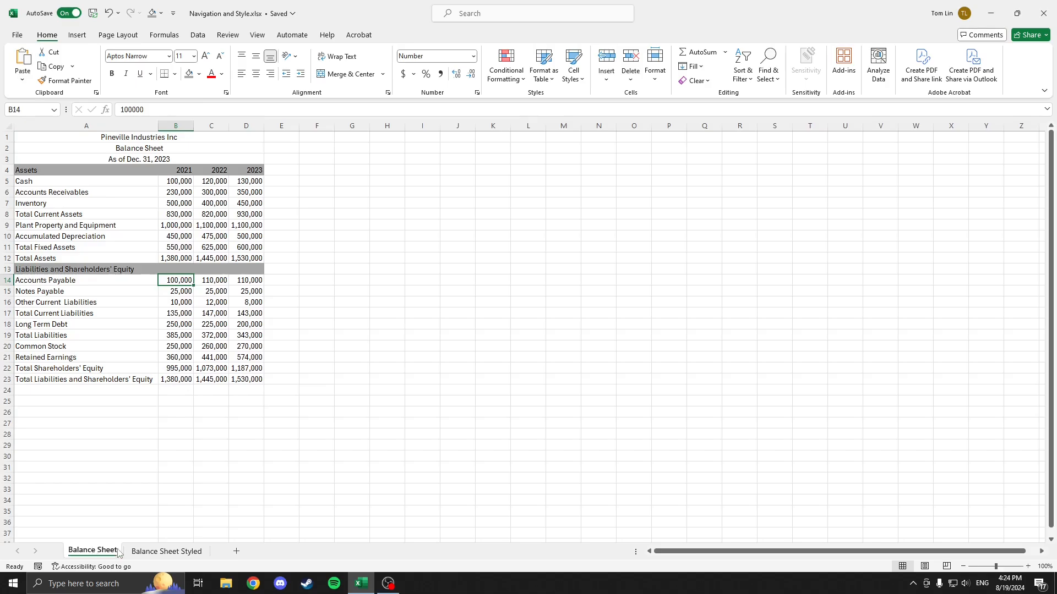
left_click(159, 552)
left_click(113, 552)
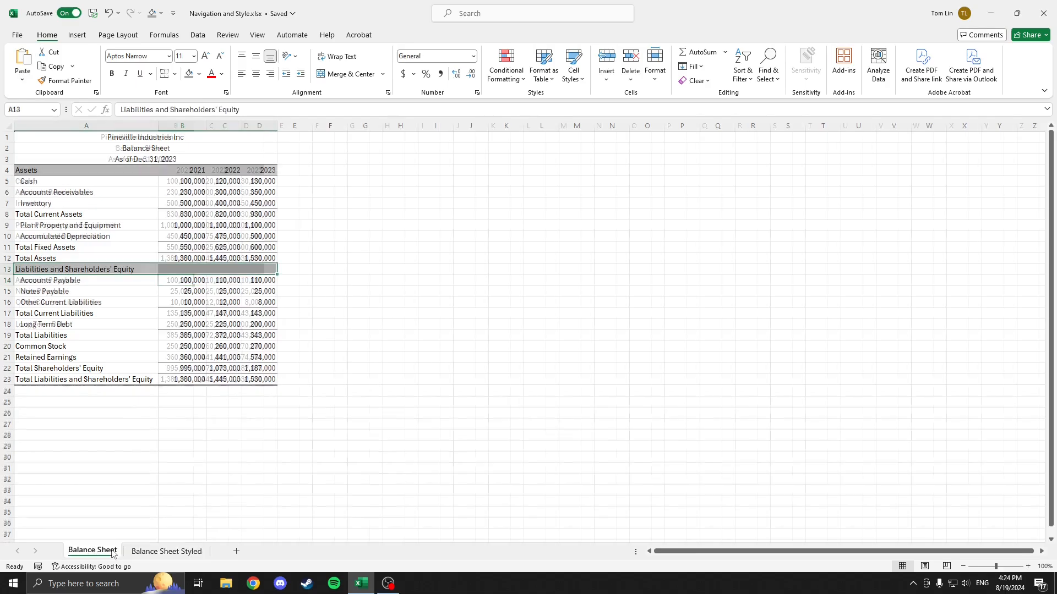
left_click(172, 552)
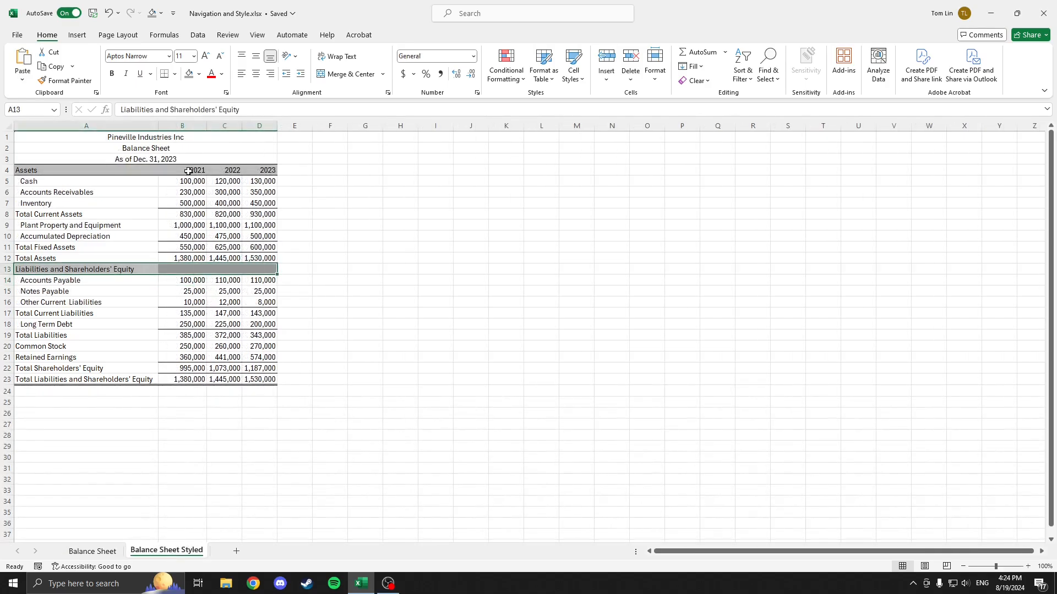
left_click(181, 125)
left_click(224, 125)
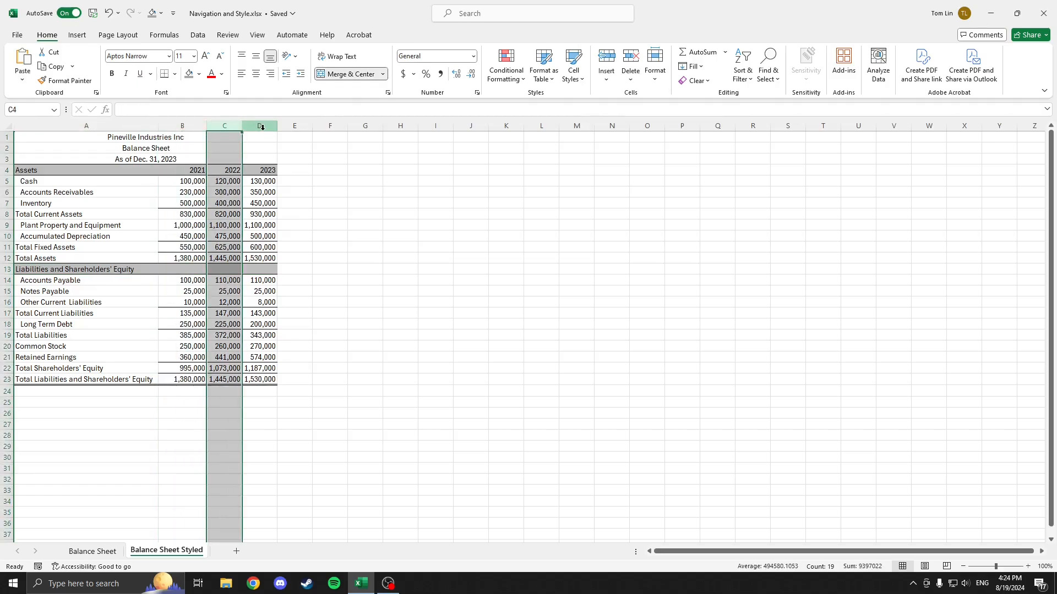
left_click(259, 126)
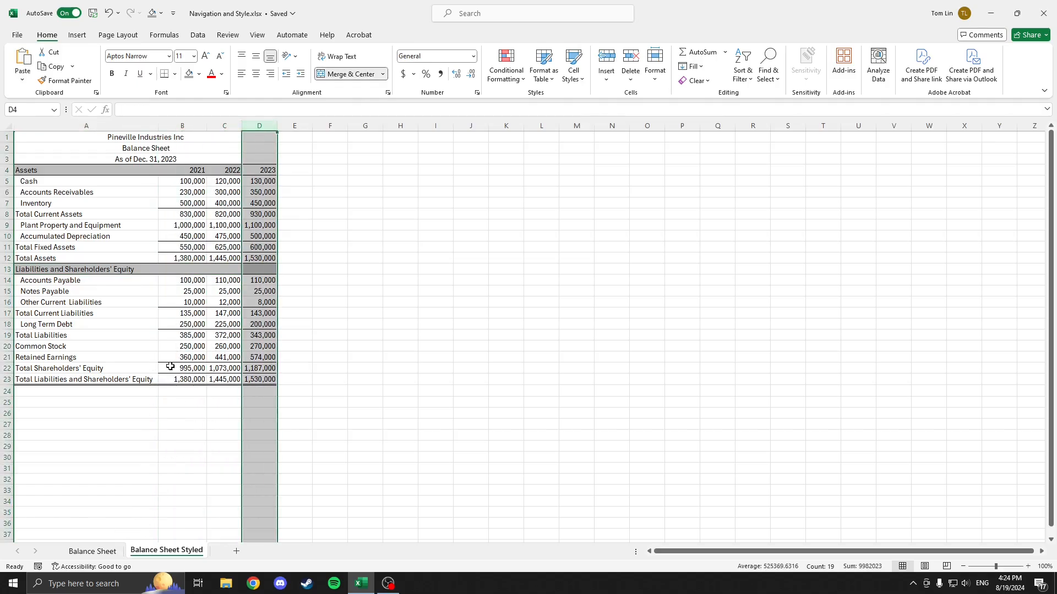
- Widen column B on the Balance Sheet worksheet by about half of its width
left_click(92, 551)
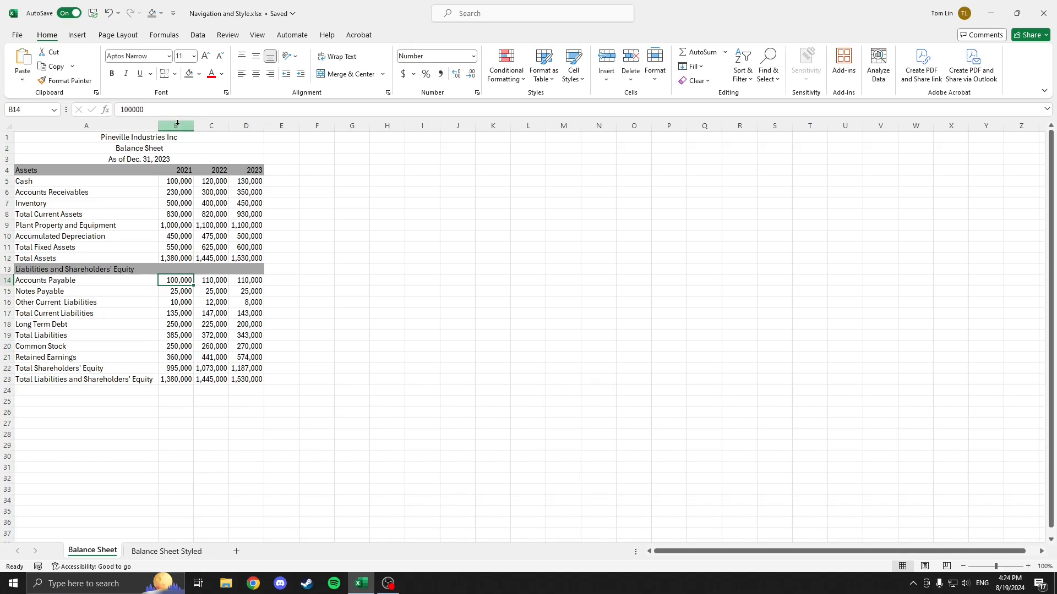
left_click_drag(175, 126, 234, 126)
left_click(207, 173)
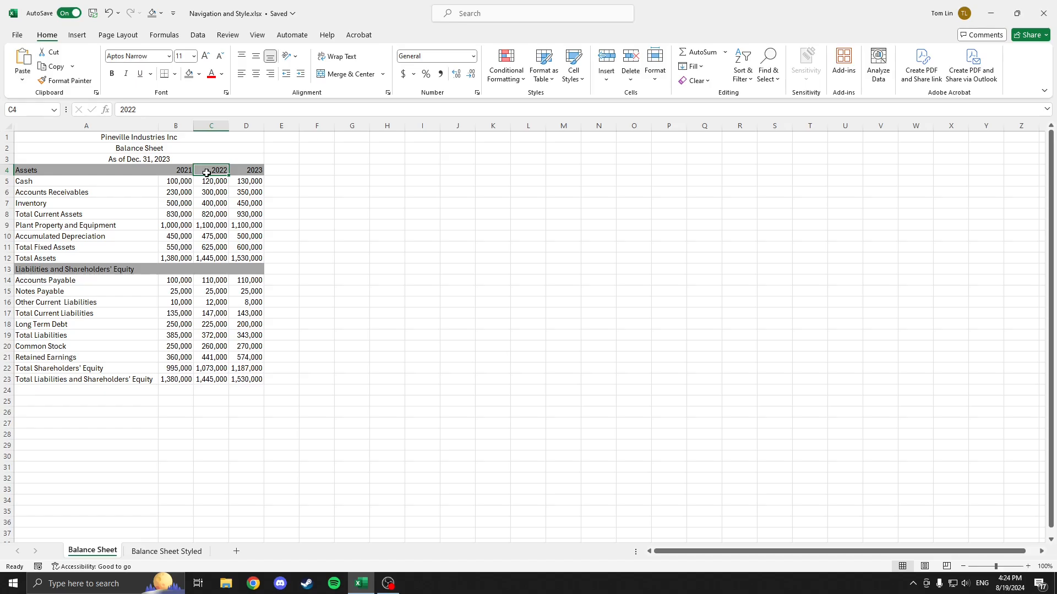
left_click(176, 127)
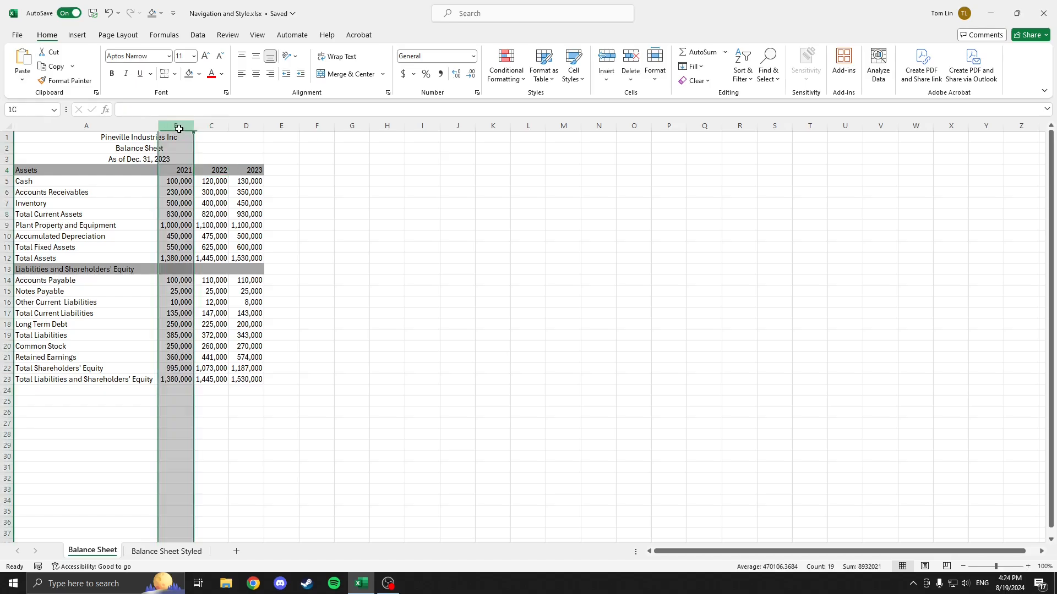
left_click_drag(195, 127, 210, 127)
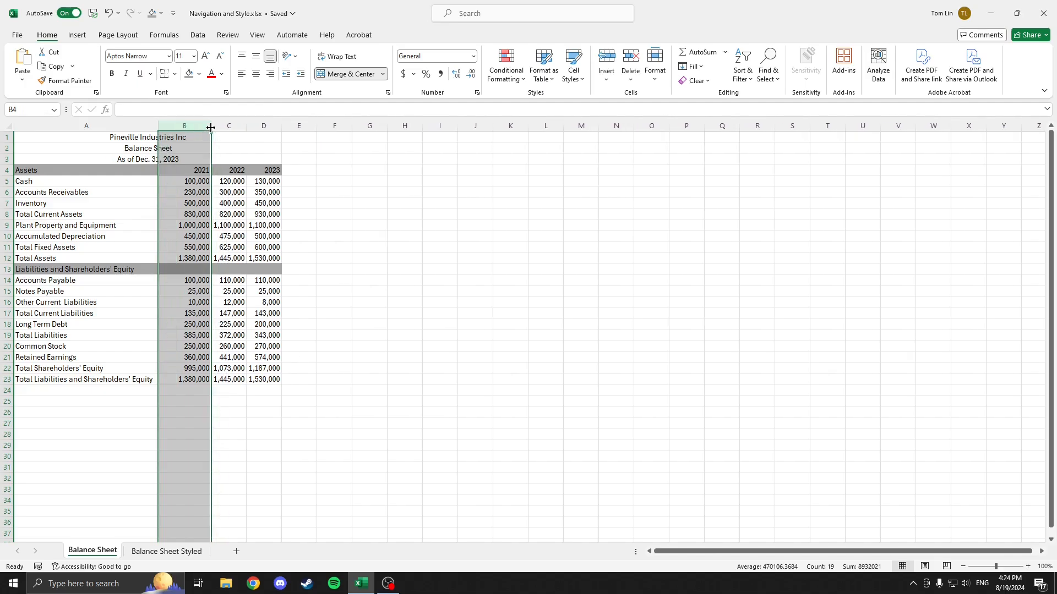
- Set the width of column C on the Balance Sheet worksheet to 13
left_click(229, 170)
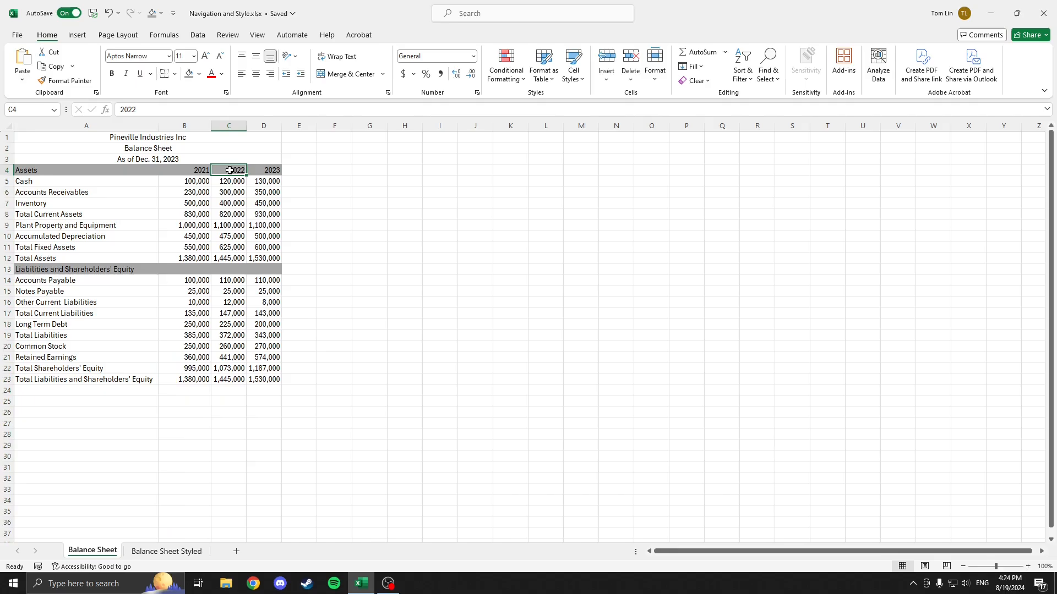
left_click(238, 124)
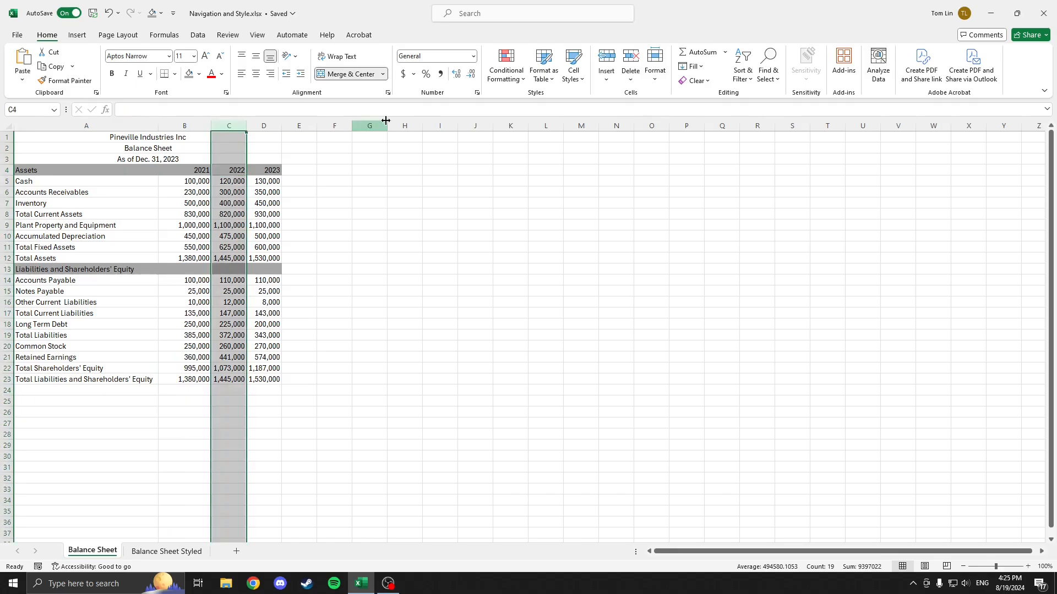
left_click(660, 80)
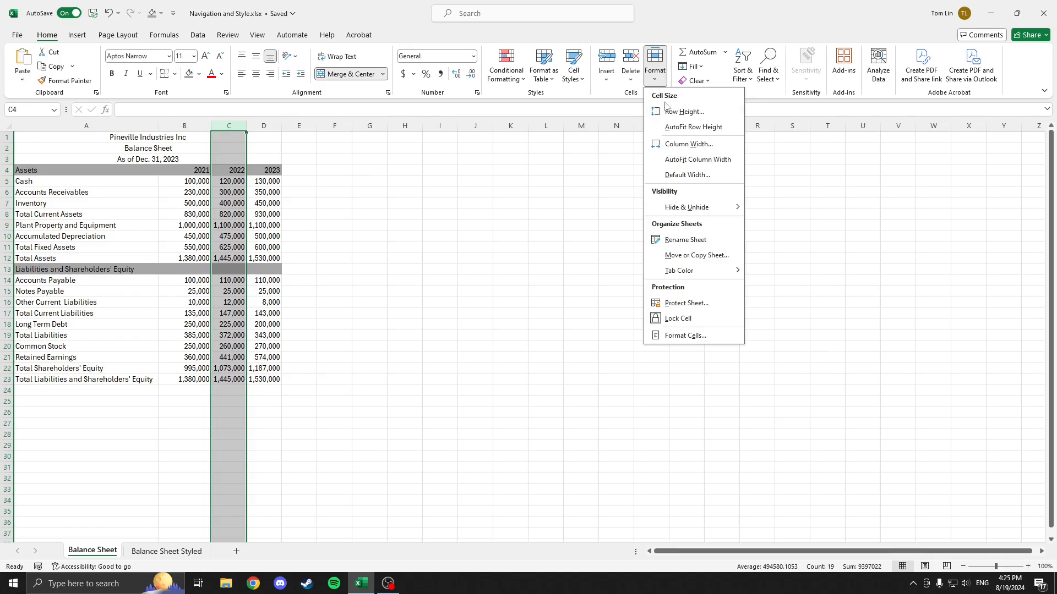
left_click(680, 145)
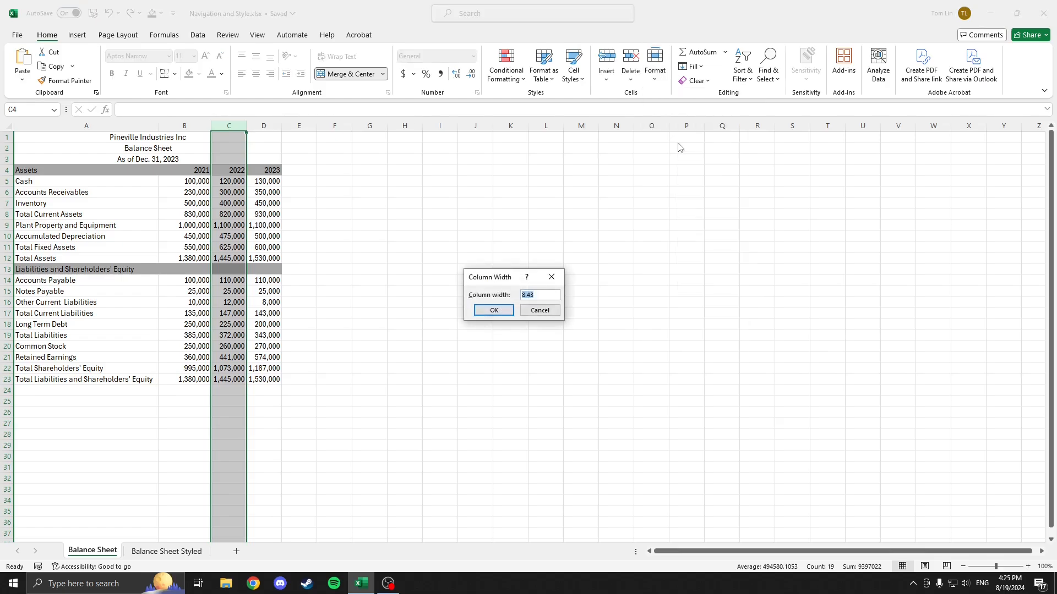
type("13")
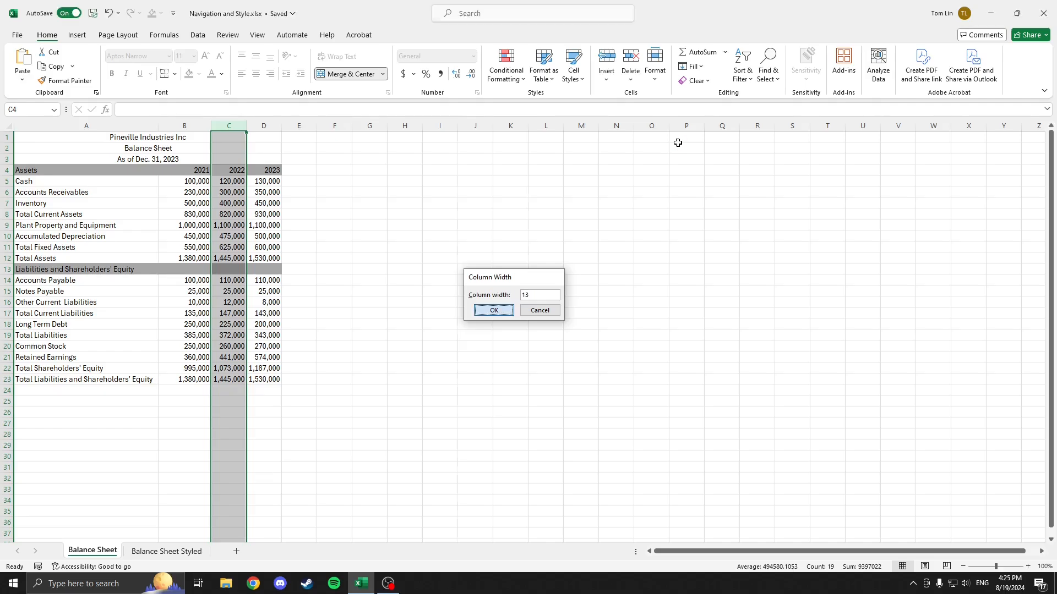
key("Return")
left_click(281, 127)
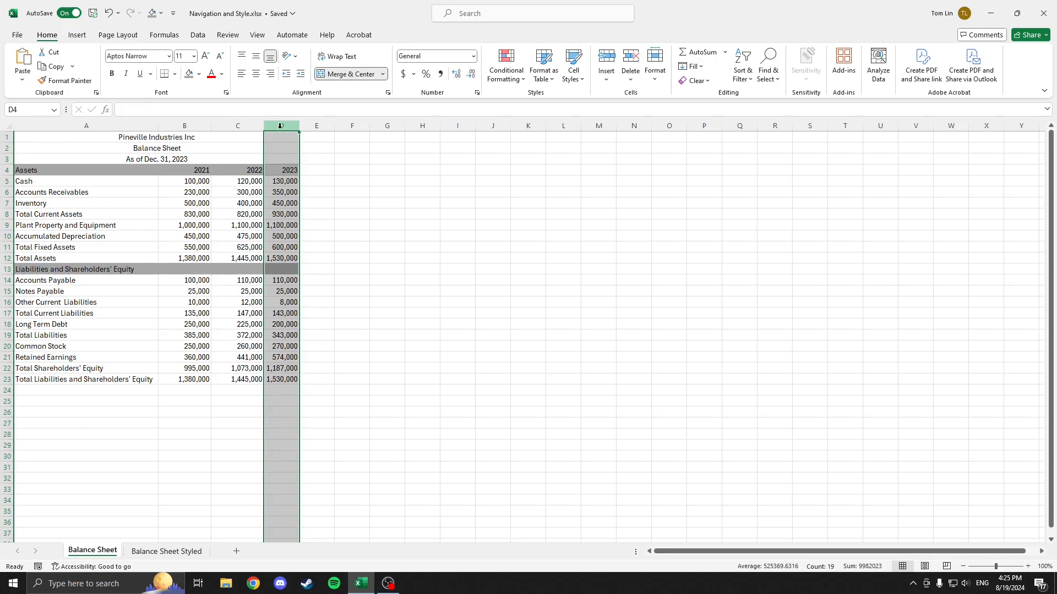
key("alt")
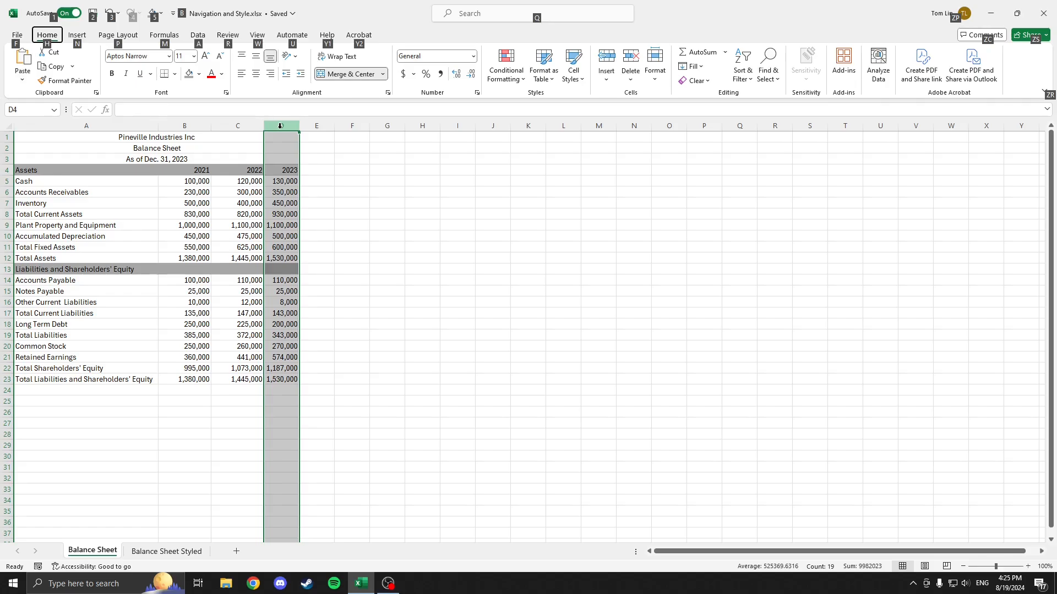
key("h")
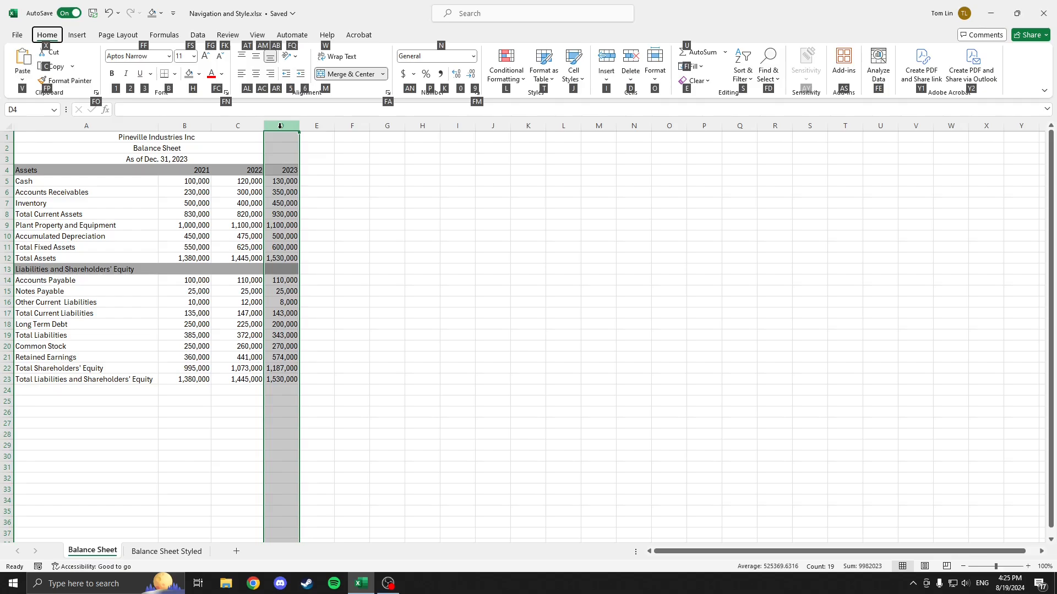
key("o")
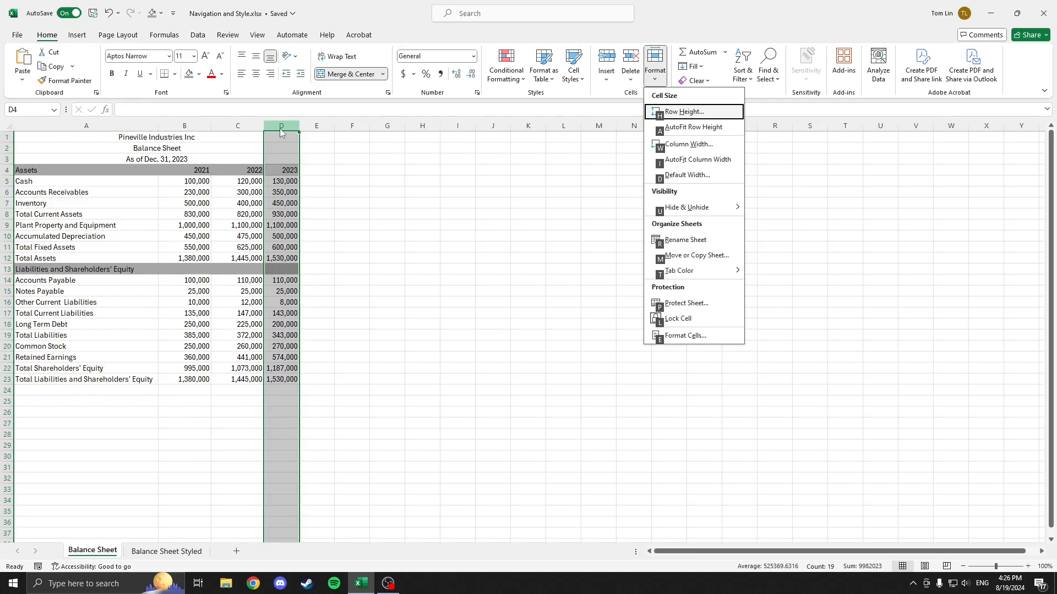
- Set the width of column D on the Balance Sheet worksheet to 13
left_click(280, 126)
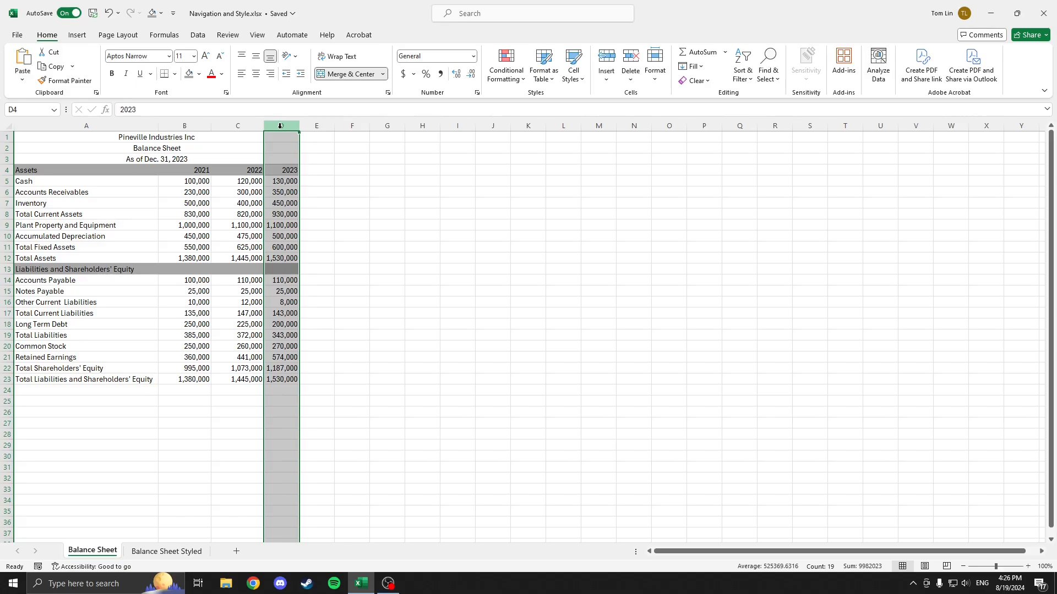
key("alt")
key("h")
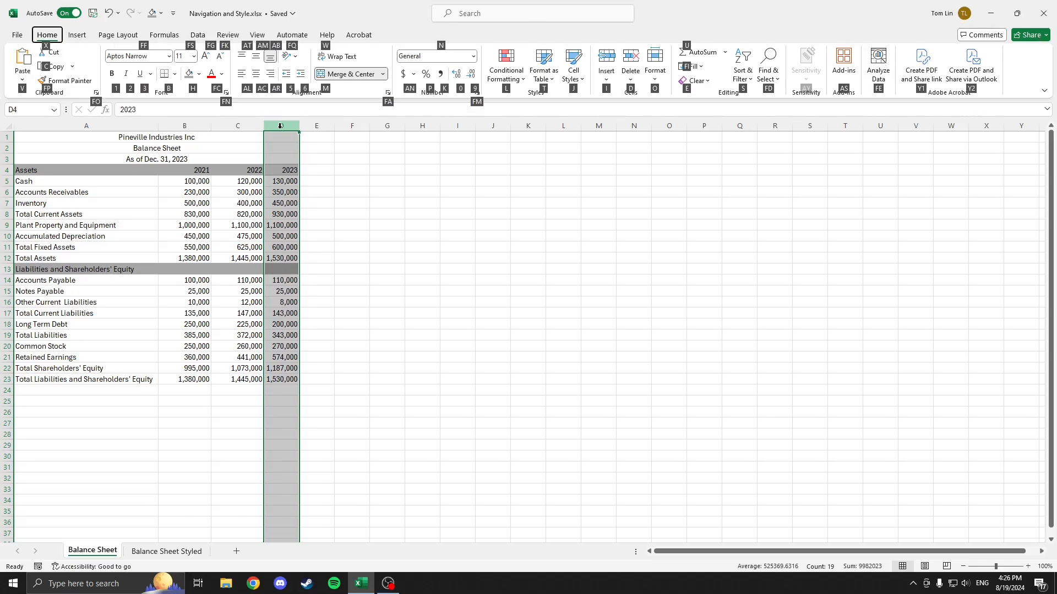
key("o")
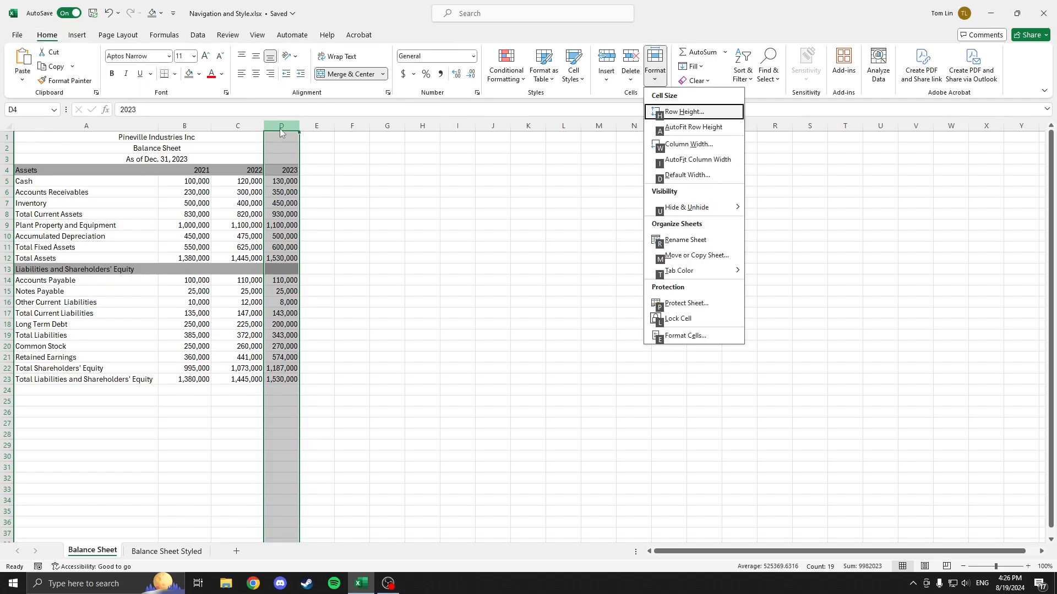
type("w")
type("13")
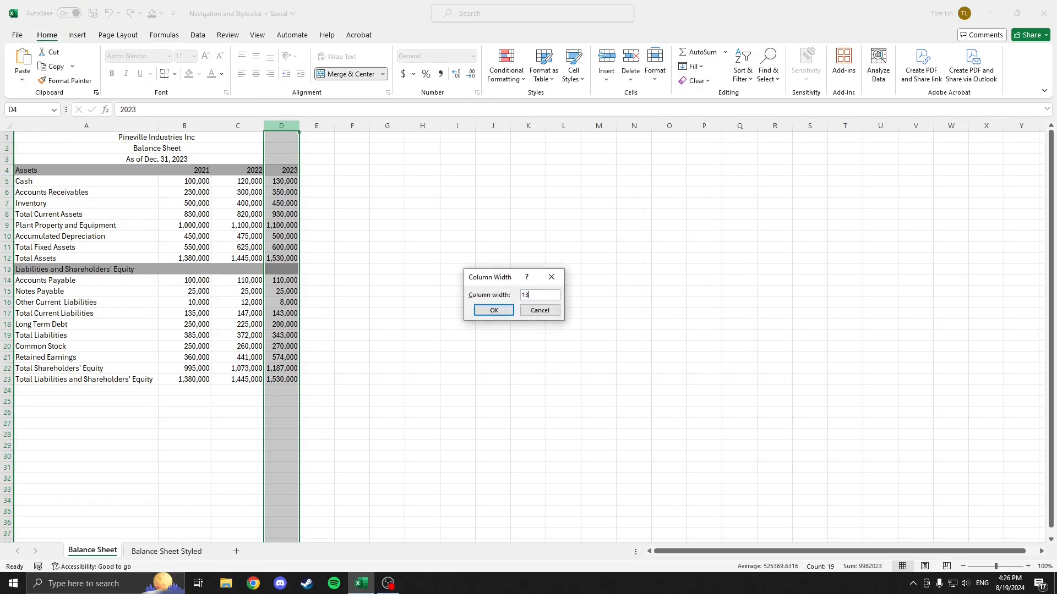
key("Return")
left_click(341, 300)
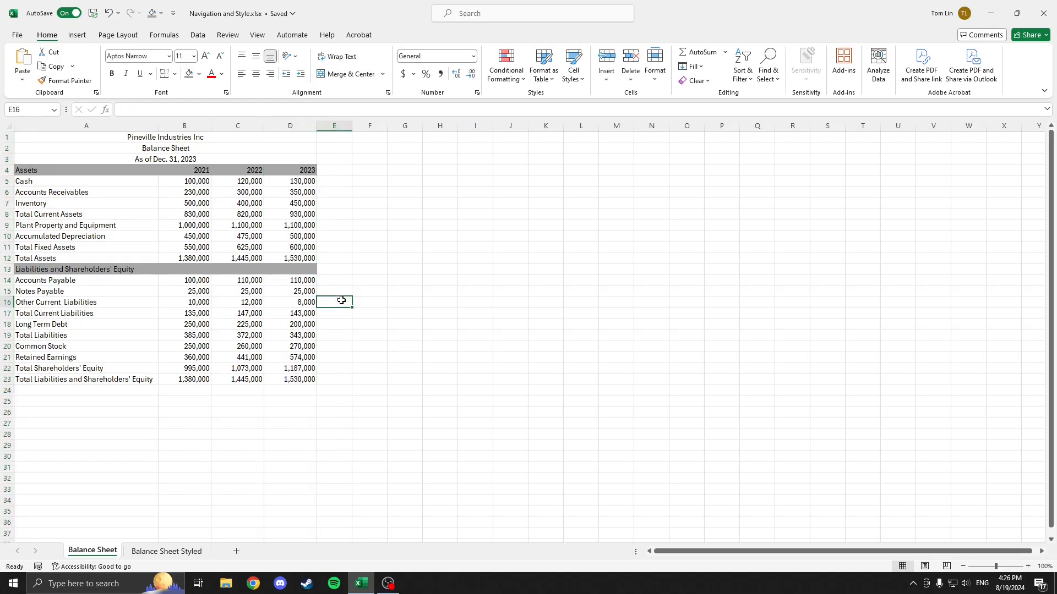
- Compare the two worksheets and examine the indented labels in A5:A7, A9:A10, A14:A16 and A18 on the Balance Sheet Styled worksheet
left_click(166, 551)
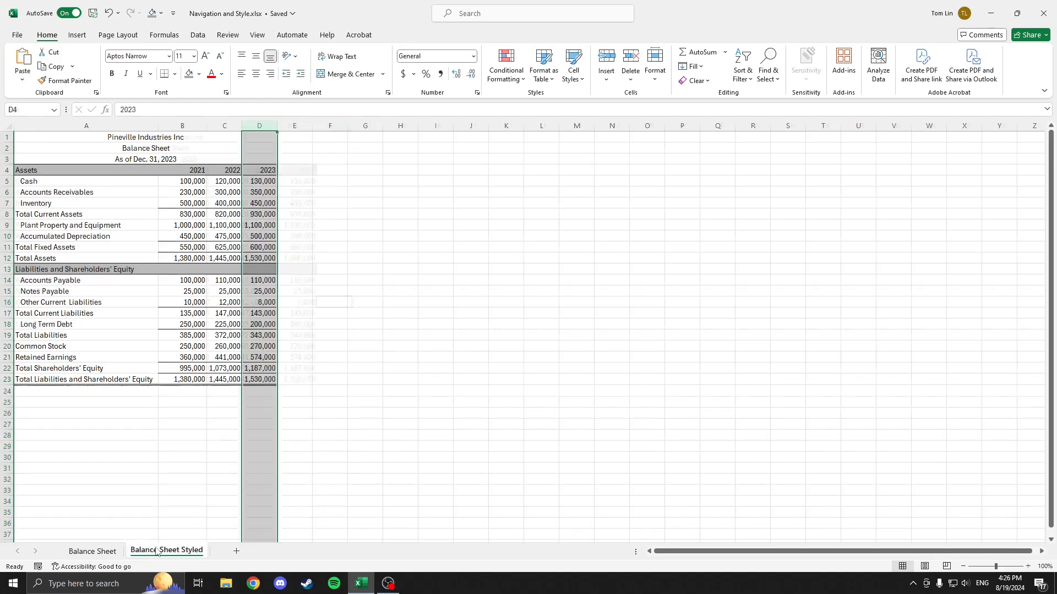
left_click(91, 551)
left_click(165, 550)
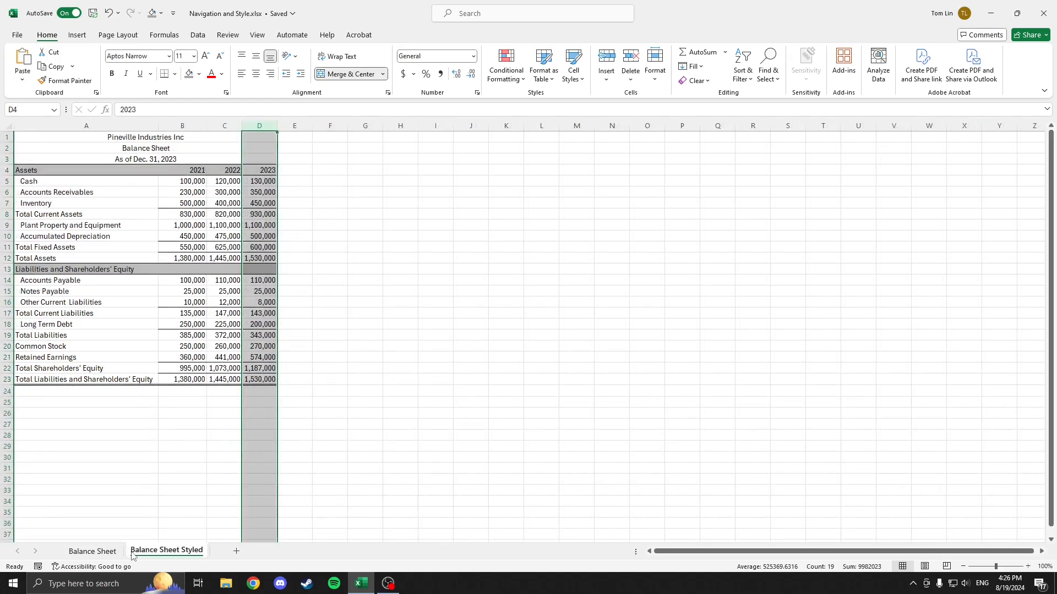
left_click_drag(45, 182, 44, 205)
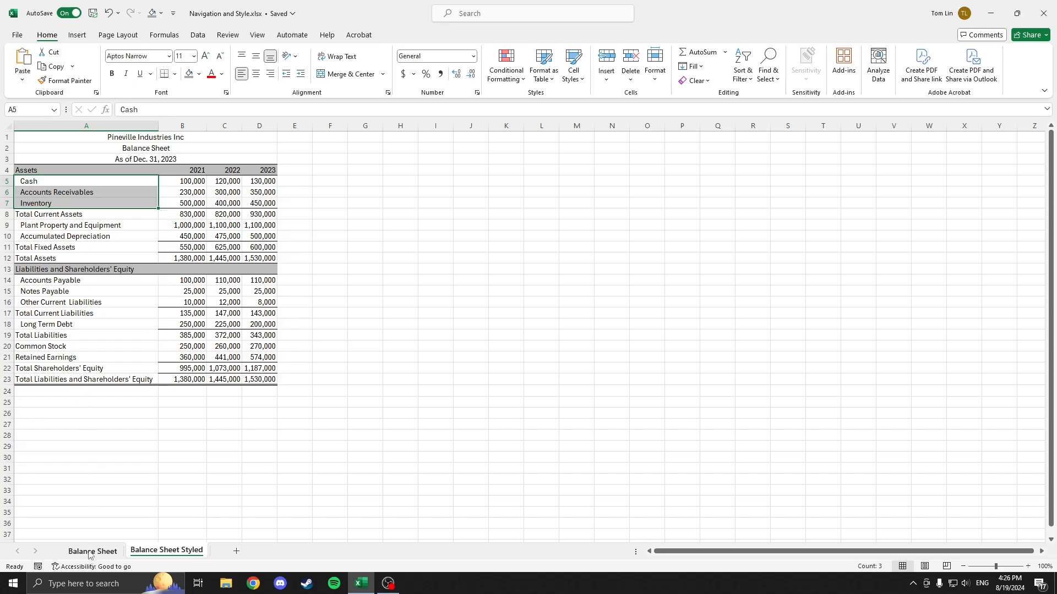
left_click_drag(53, 226, 54, 236)
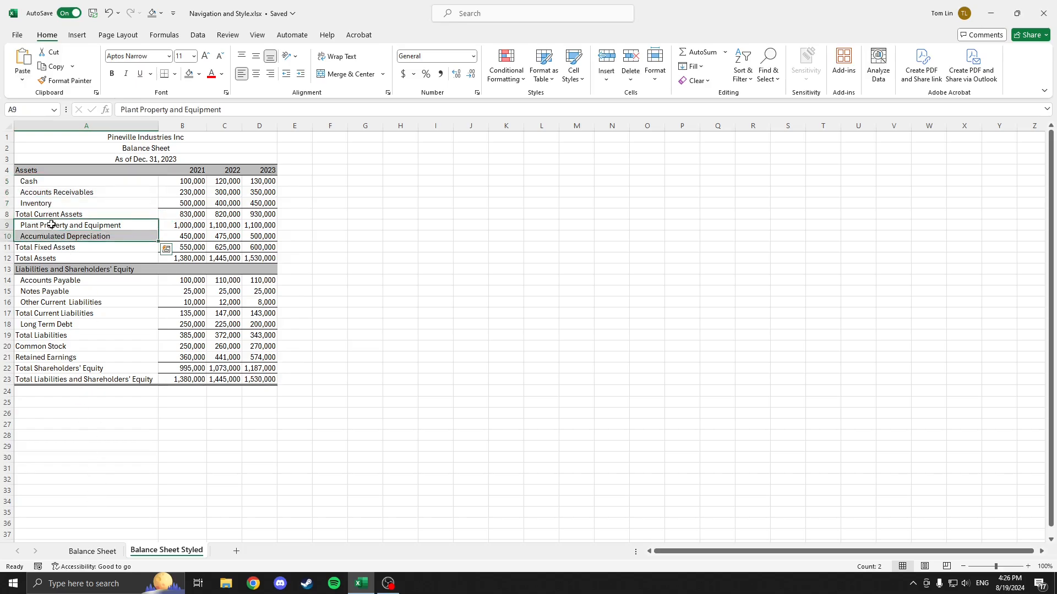
left_click_drag(65, 283, 63, 303)
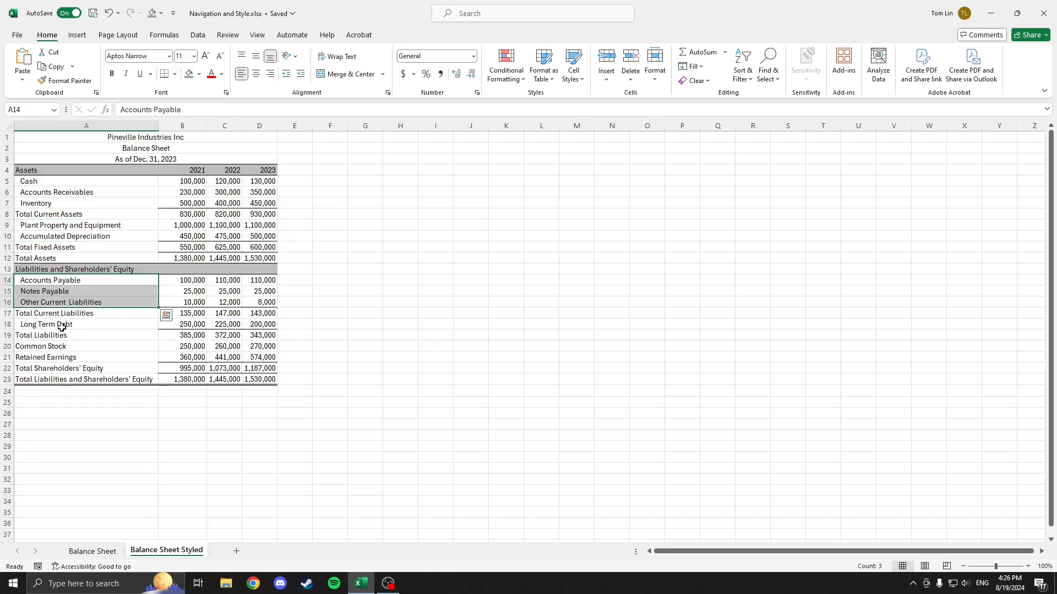
left_click(62, 326)
- Indent the asset labels in A5:A7 and A9:A10 on the Balance Sheet worksheet by one level
left_click(93, 551)
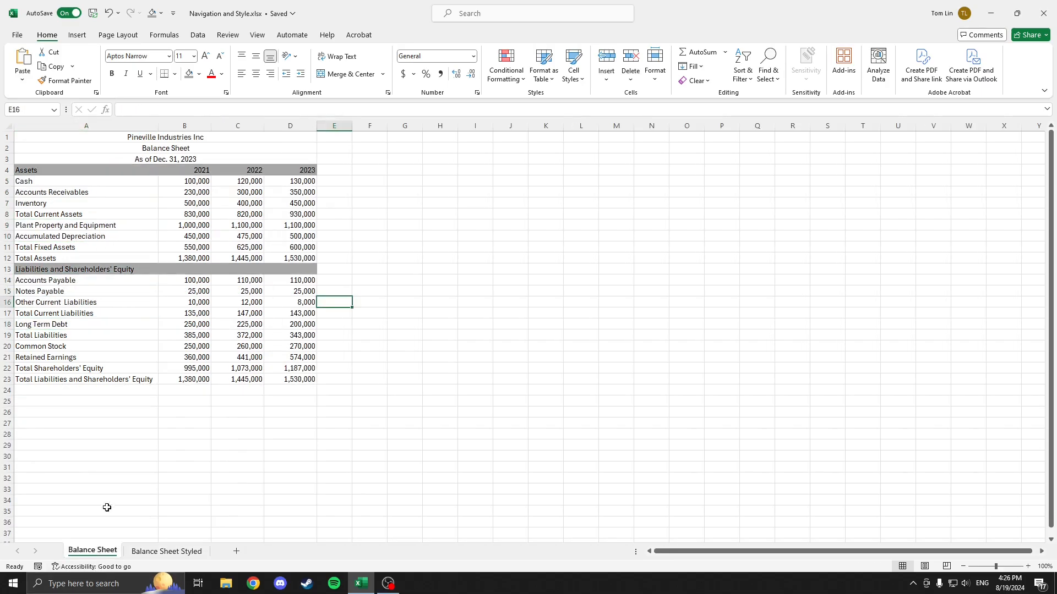
left_click_drag(51, 182, 52, 202)
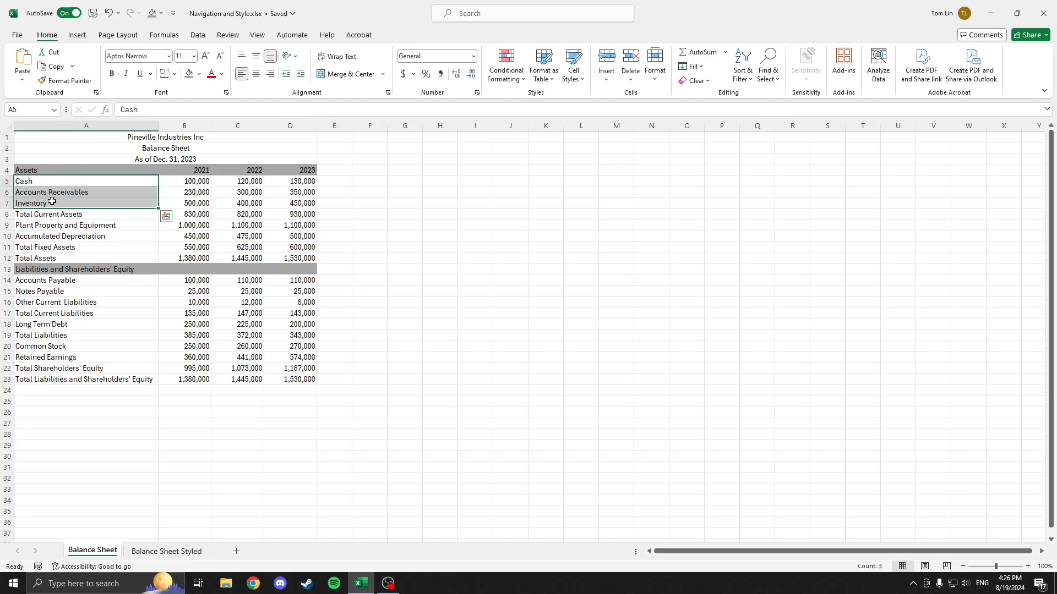
left_click(302, 77)
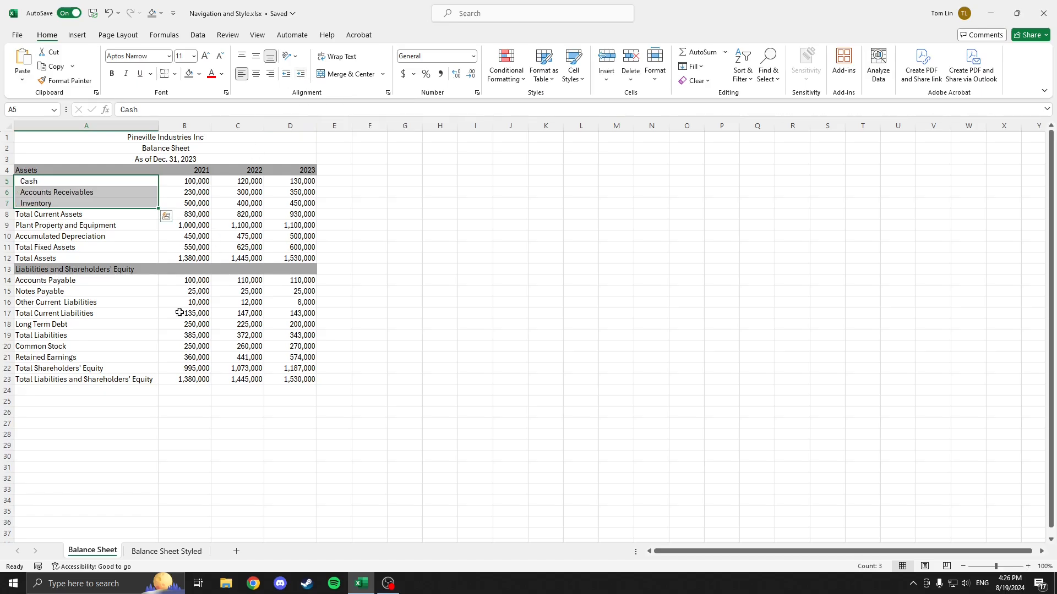
left_click_drag(81, 226, 81, 237)
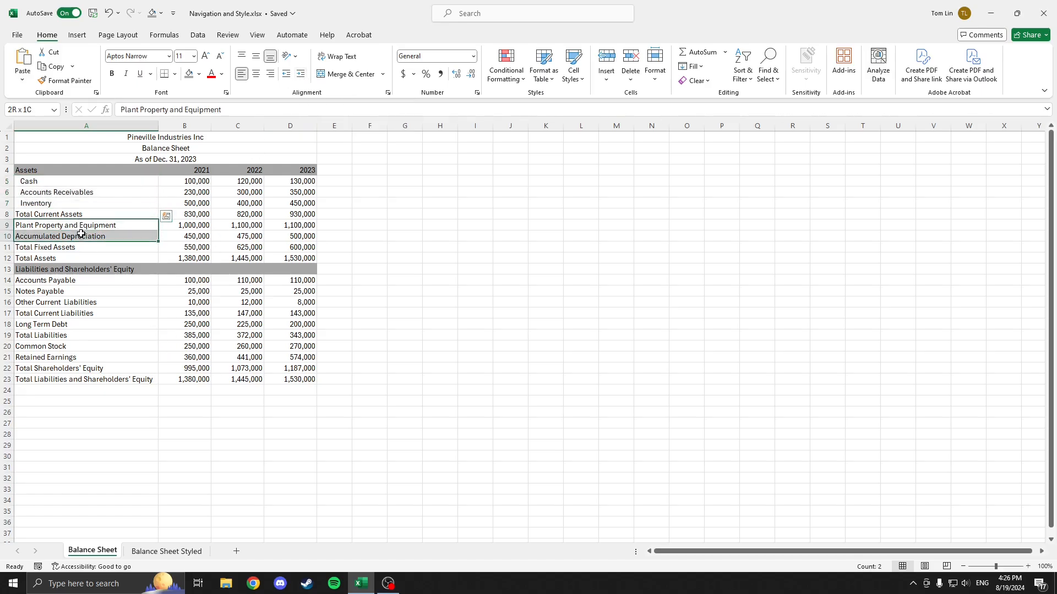
left_click(301, 75)
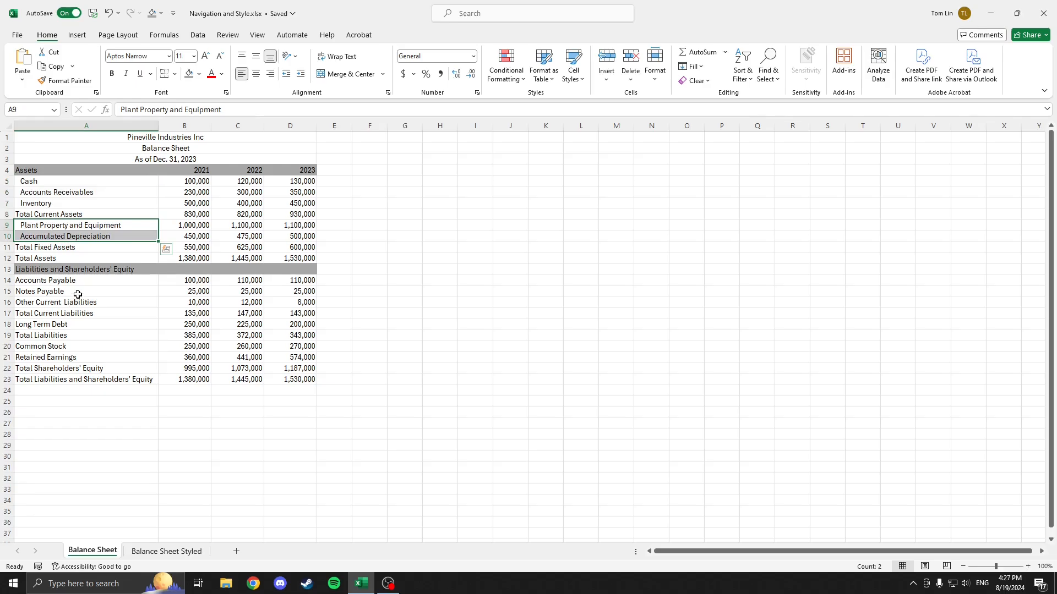
- Indent the liability labels in A14:A16 and the Long Term Debt label in A18 on the Balance Sheet worksheet by one level
left_click_drag(77, 295, 77, 302)
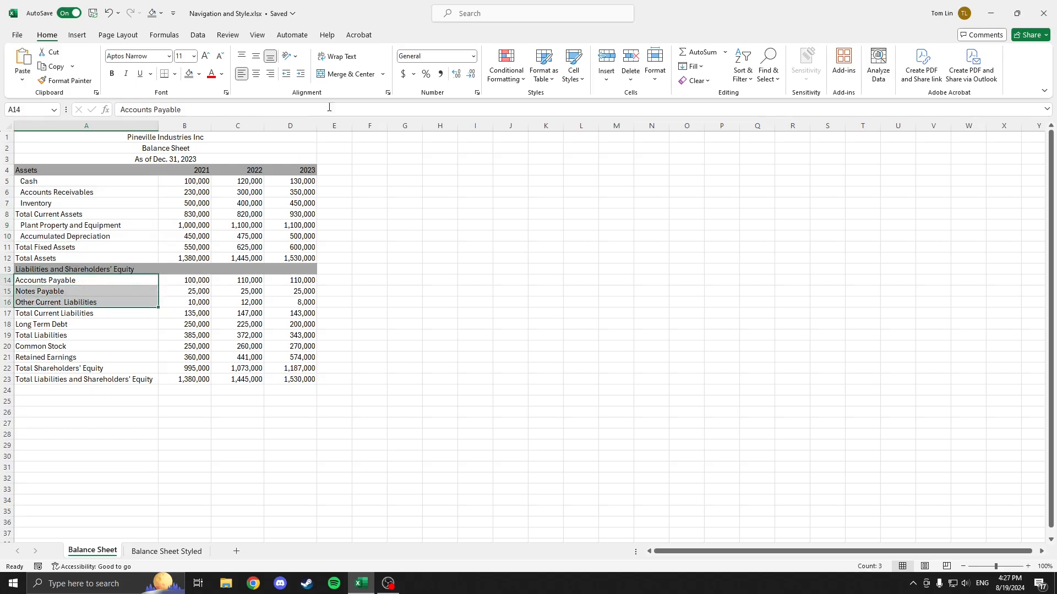
left_click(301, 75)
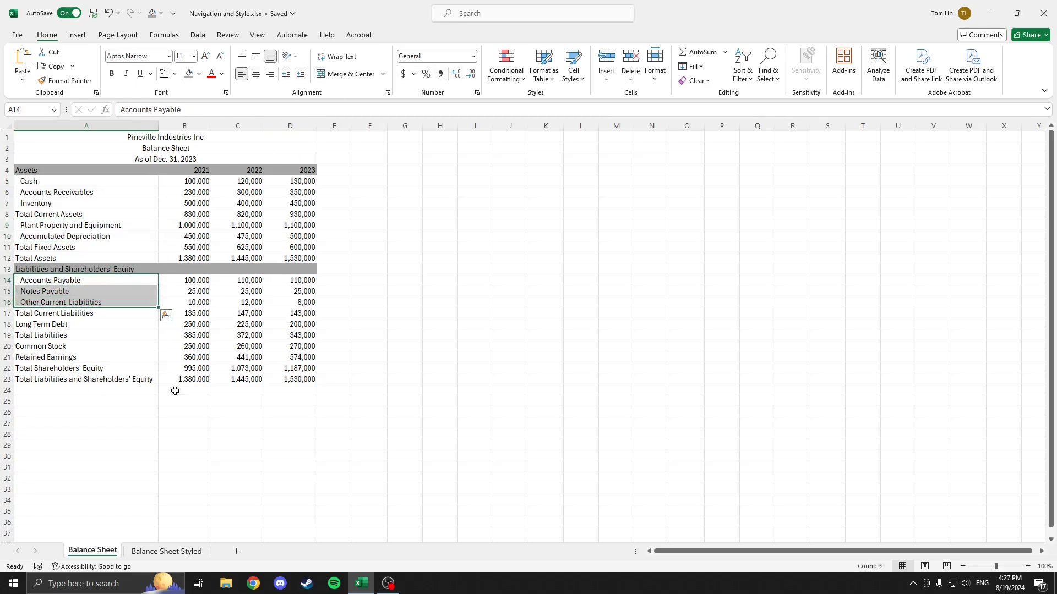
left_click(139, 551)
left_click(93, 551)
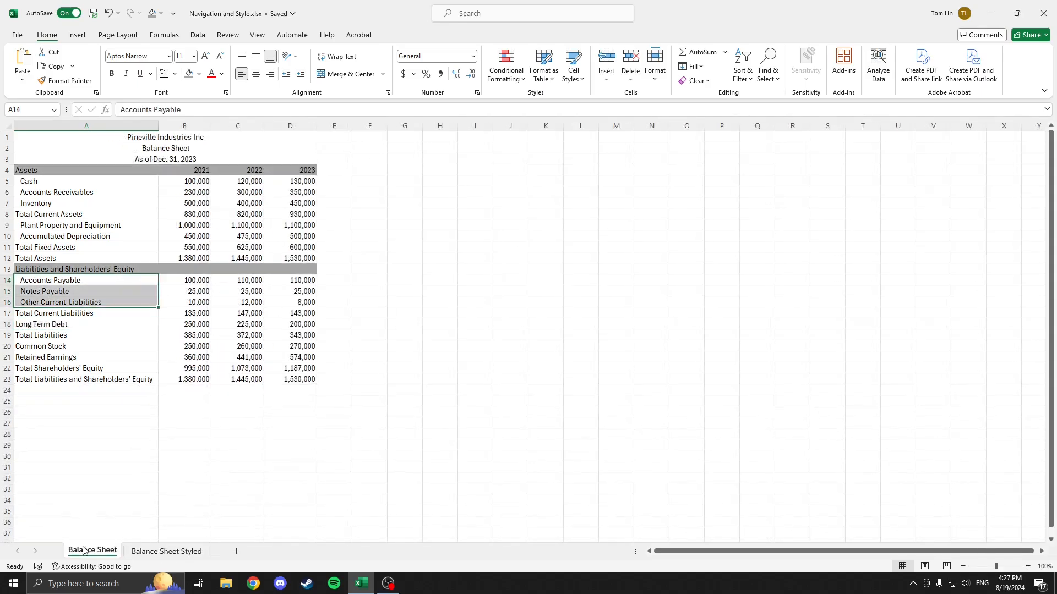
left_click(66, 324)
left_click(301, 75)
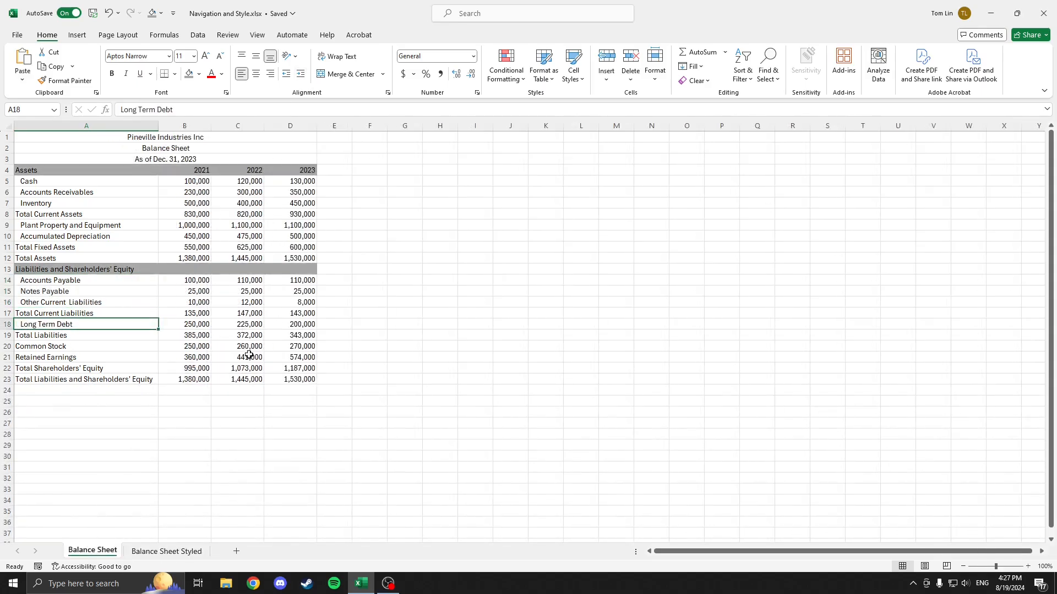
- Examine the borders of the total rows 8, 11 and 12 on the Balance Sheet Styled worksheet
left_click(172, 551)
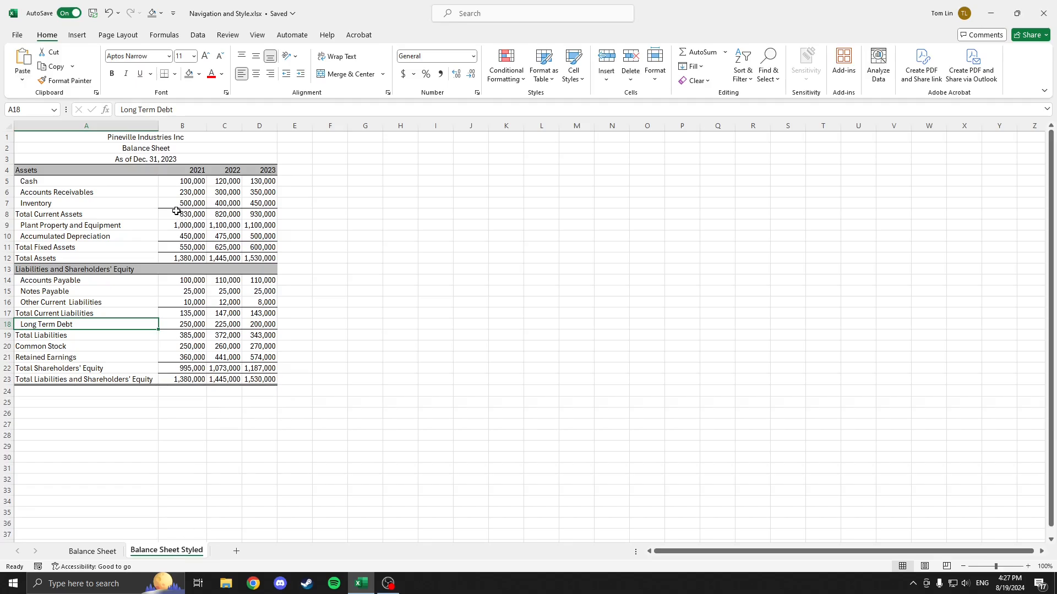
left_click_drag(177, 210, 254, 213)
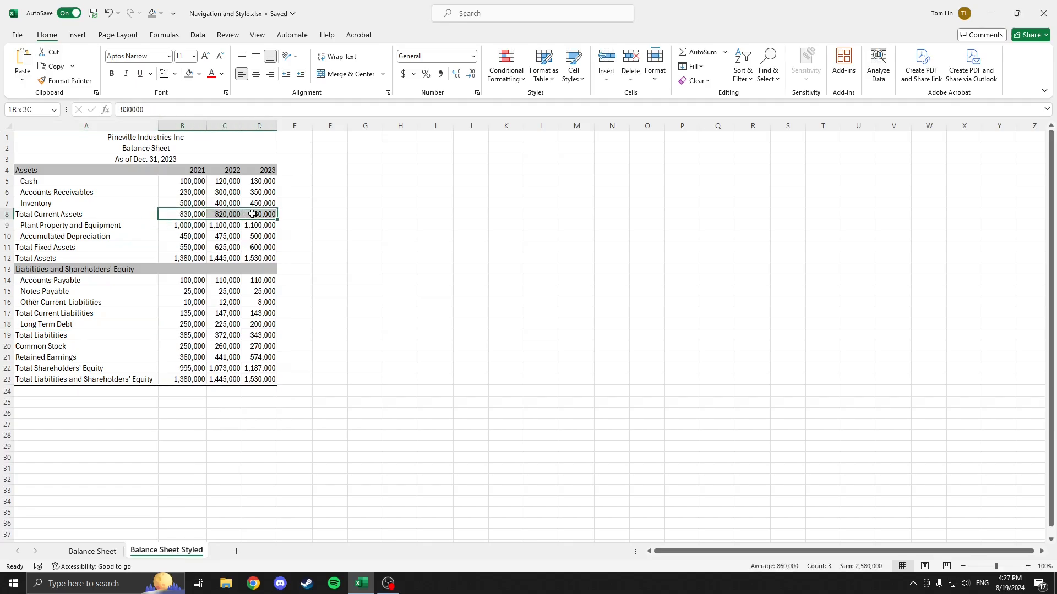
left_click(186, 221)
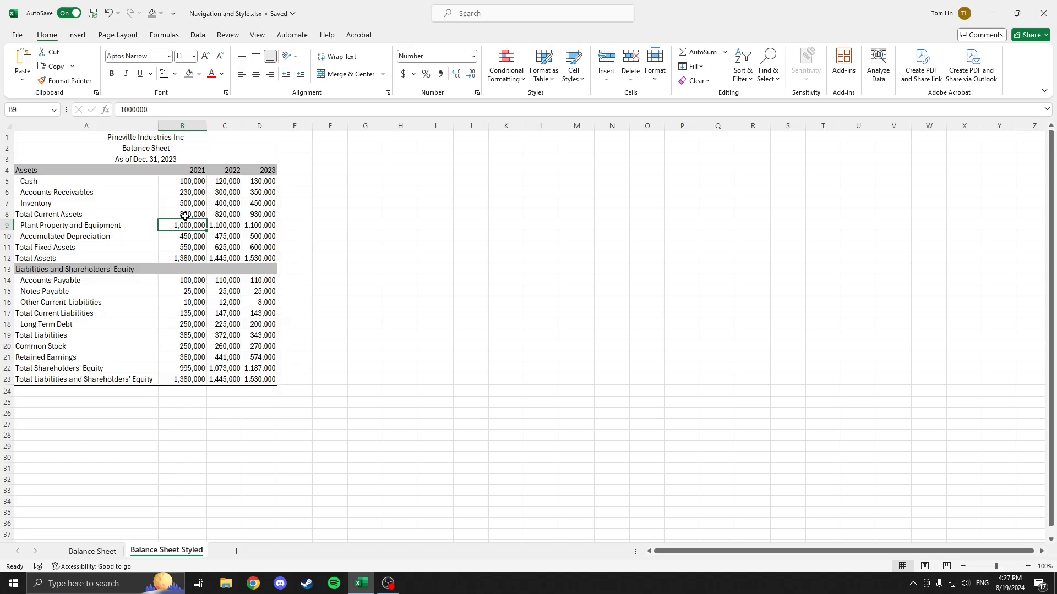
left_click(65, 214)
left_click_drag(185, 215, 258, 215)
left_click_drag(92, 249, 249, 246)
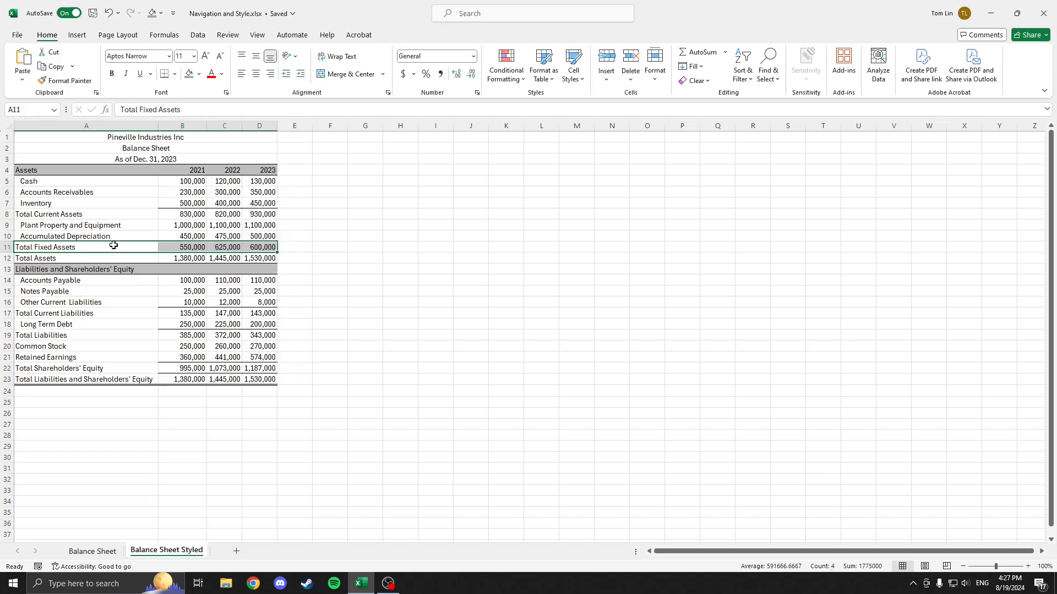
left_click(194, 249)
left_click(255, 248)
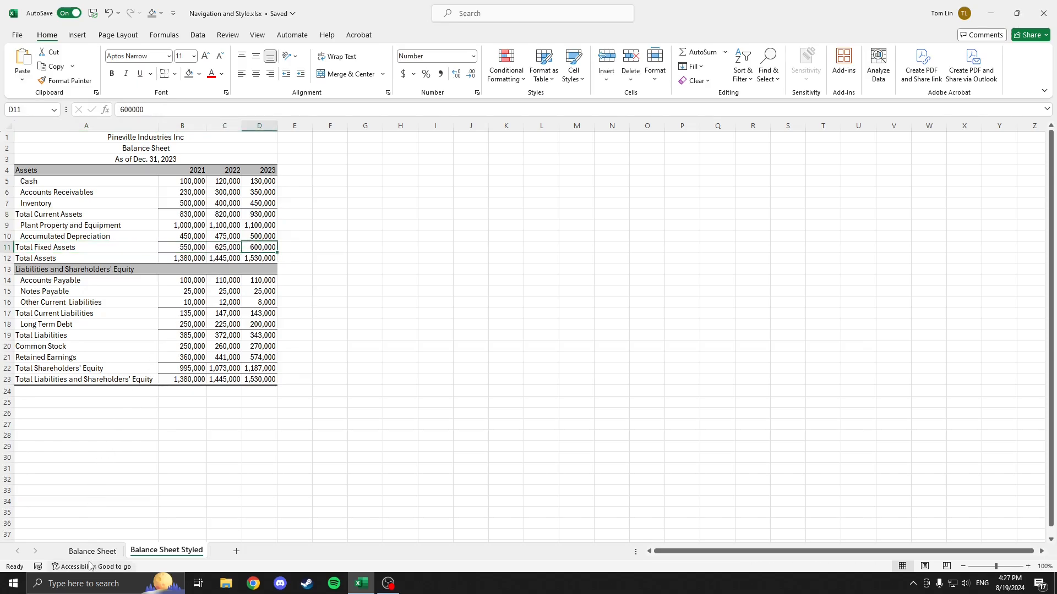
left_click_drag(166, 259, 266, 259)
left_click(259, 259)
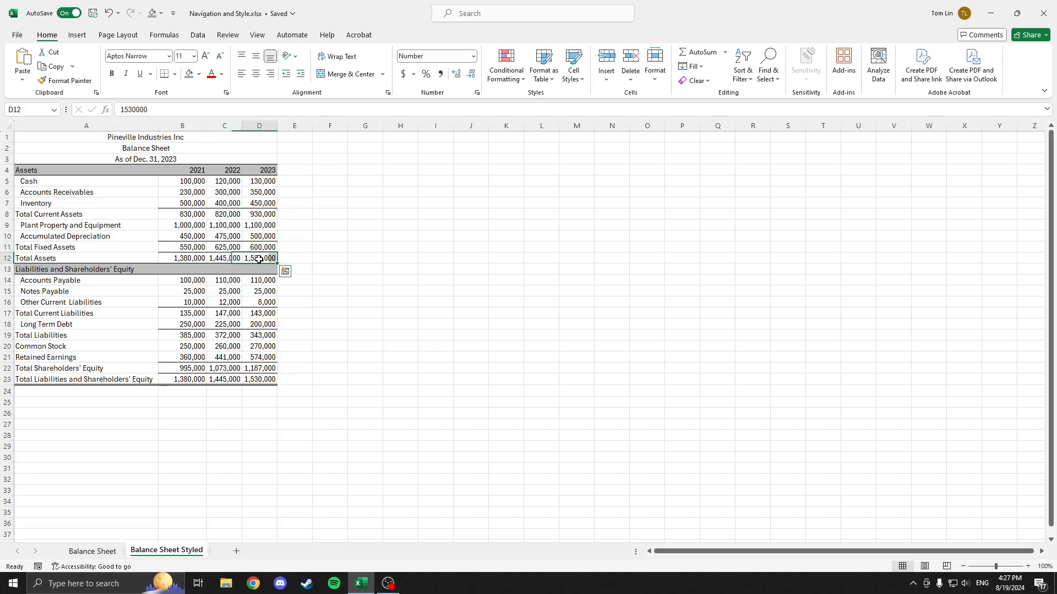
- Add a top border to B8:D8, B11:D11 and B12:D12 on the Balance Sheet worksheet
left_click(92, 551)
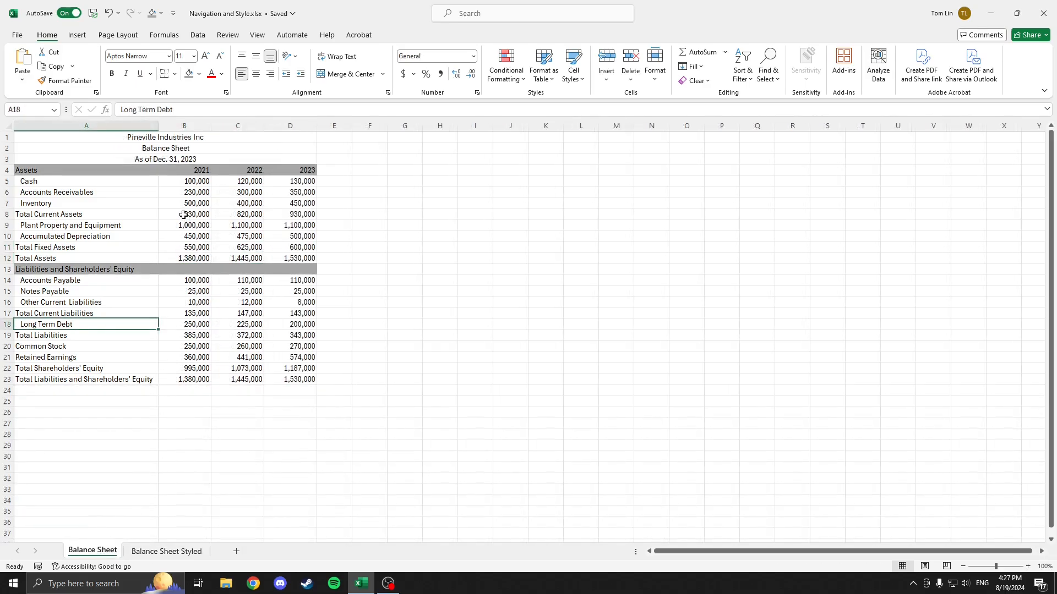
left_click_drag(183, 214, 281, 214)
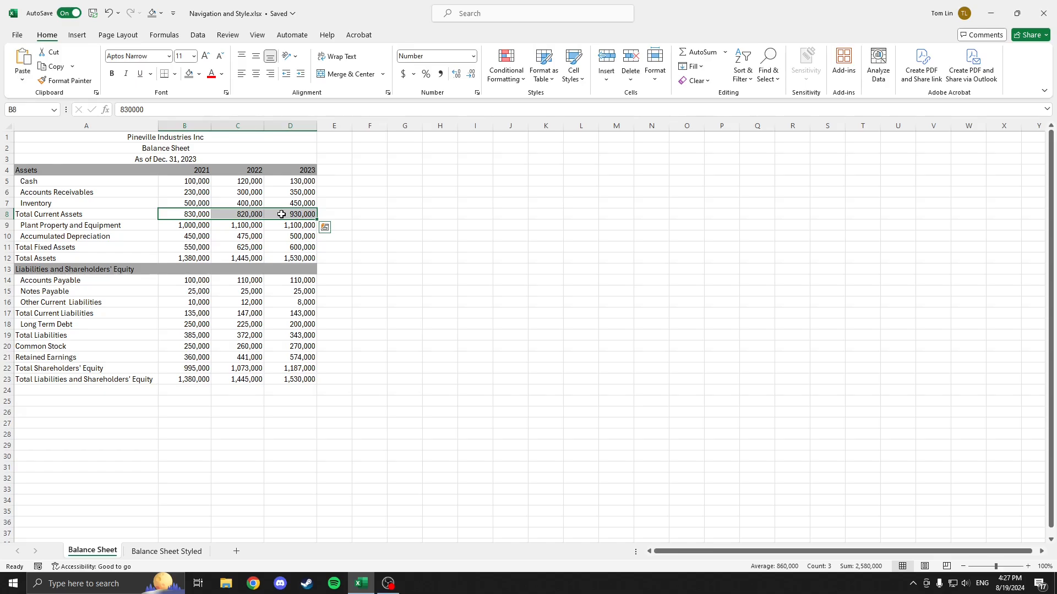
left_click(176, 73)
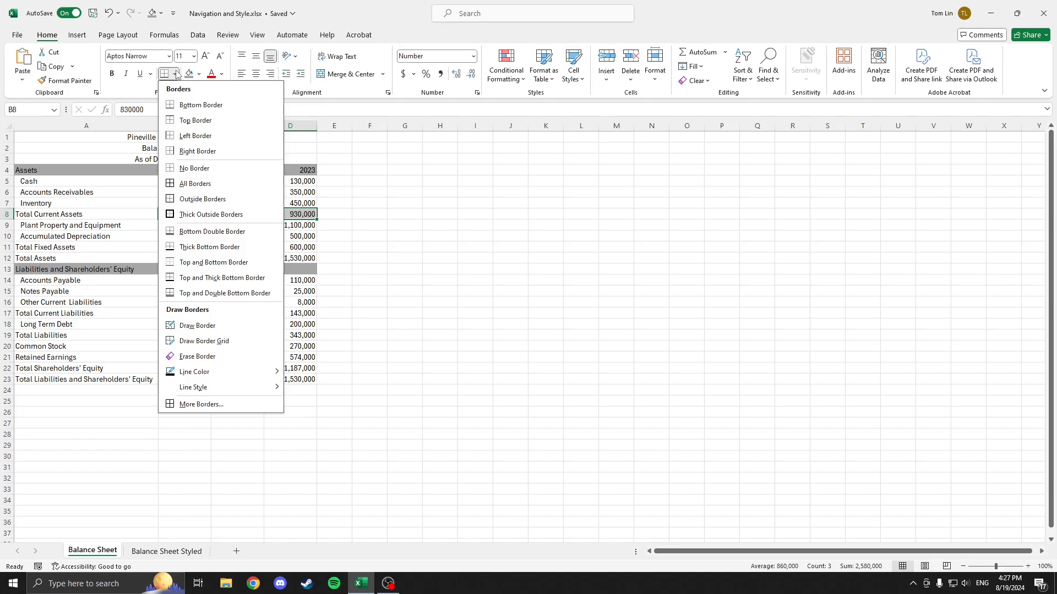
left_click(182, 120)
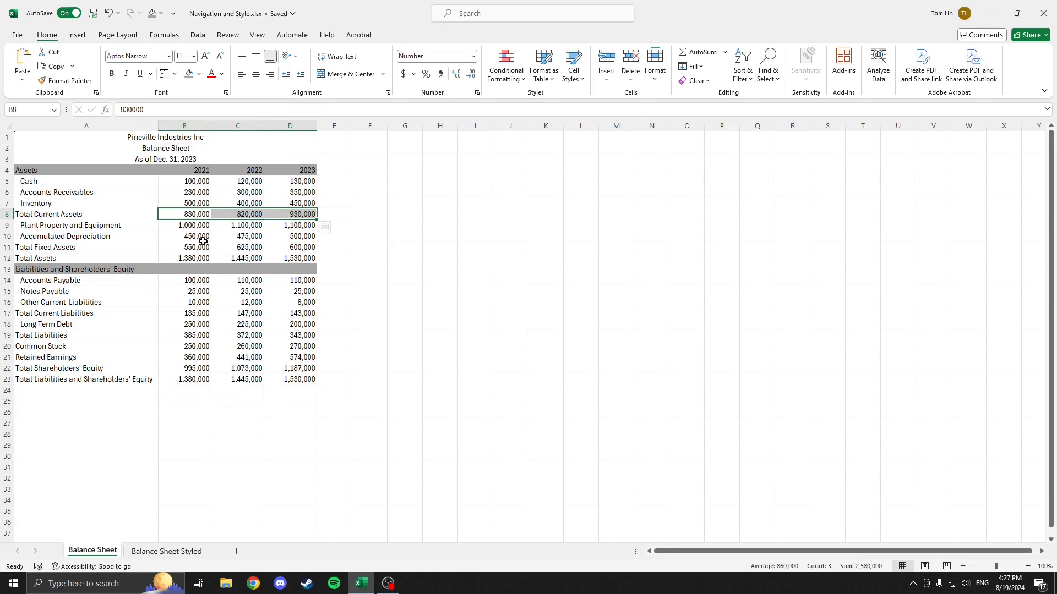
left_click_drag(182, 245, 300, 247)
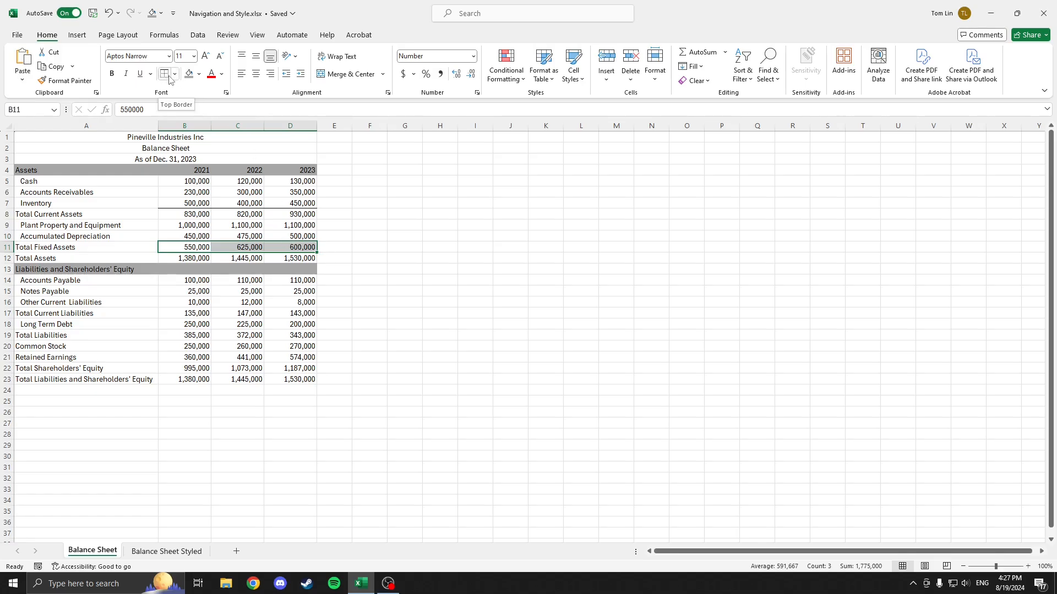
left_click(170, 80)
left_click_drag(193, 259, 300, 258)
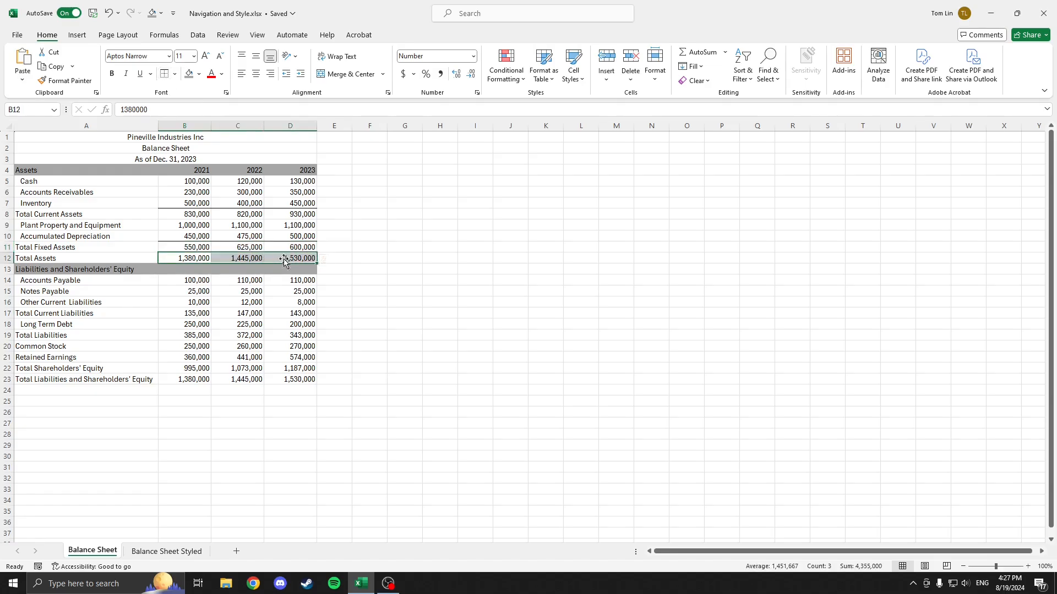
left_click(168, 77)
- Add a top border to B17:D17, B19:D19, B22:D22 and B23:D23 on the Balance Sheet worksheet
left_click_drag(188, 313, 281, 315)
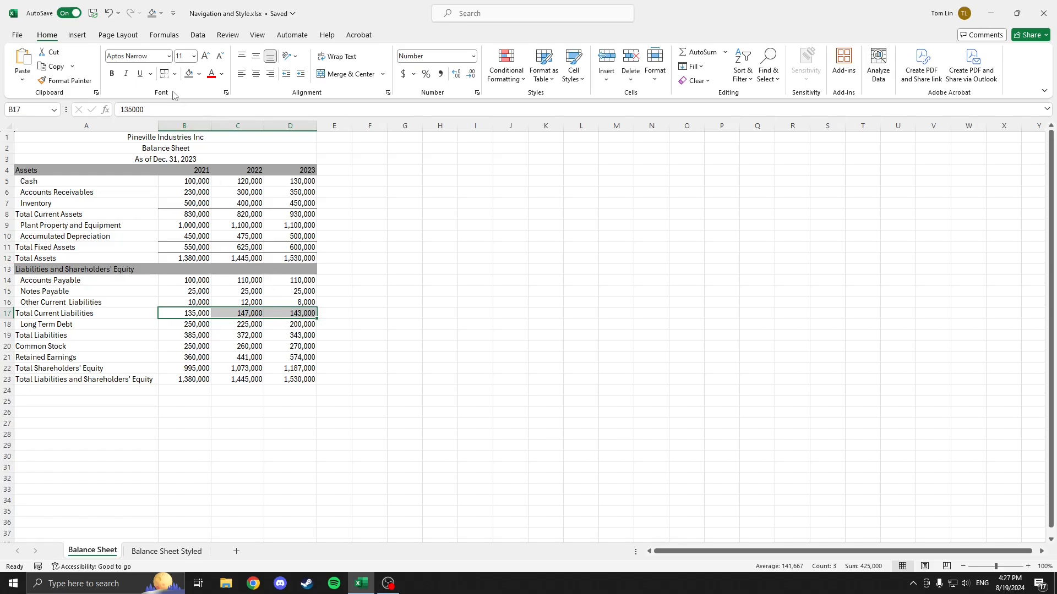
left_click(165, 75)
left_click_drag(185, 335, 281, 336)
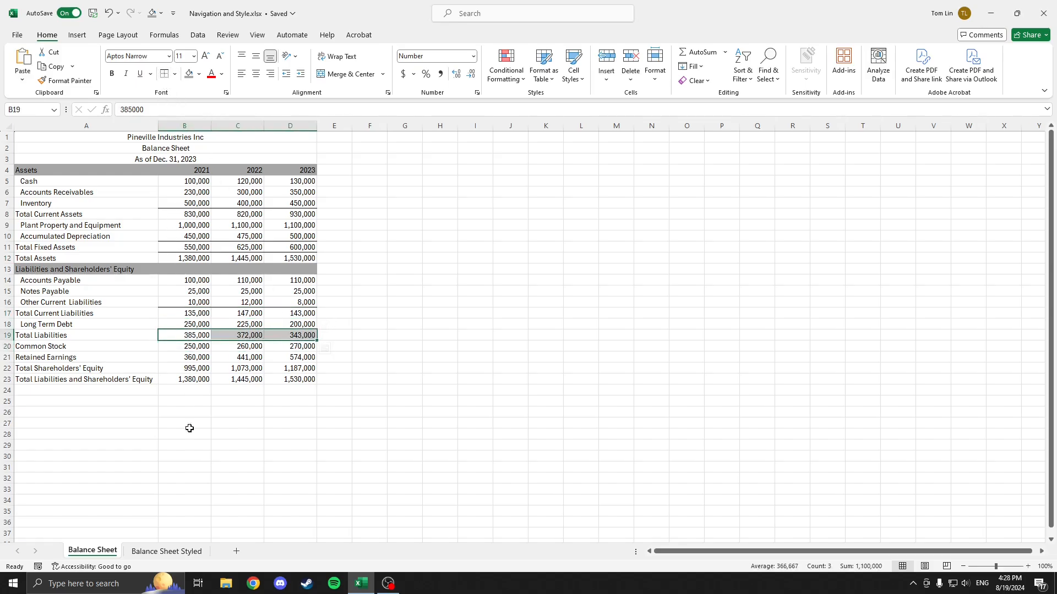
left_click(166, 551)
left_click(93, 550)
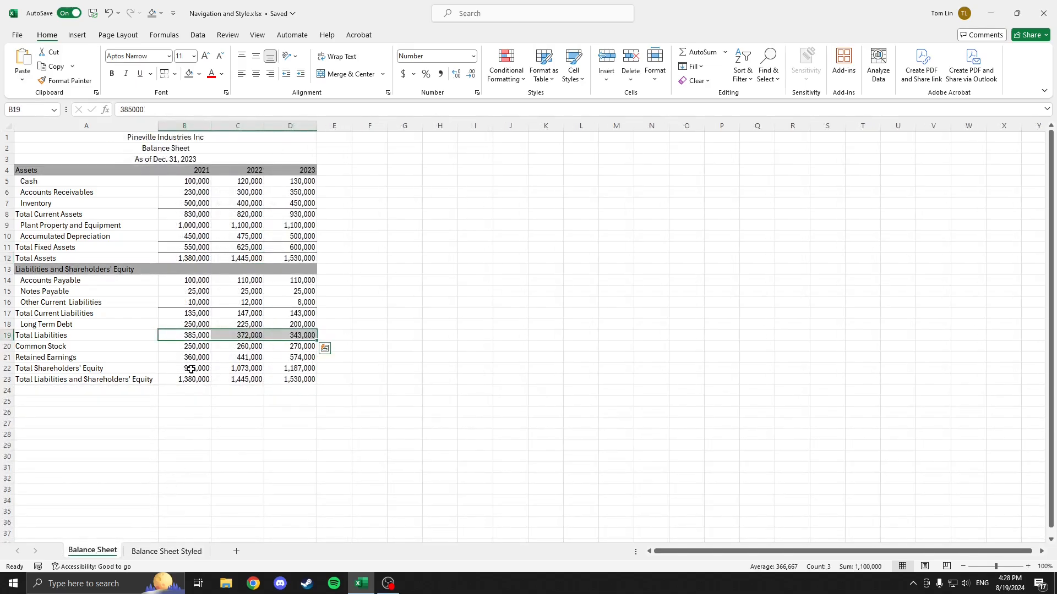
left_click_drag(191, 370, 292, 369)
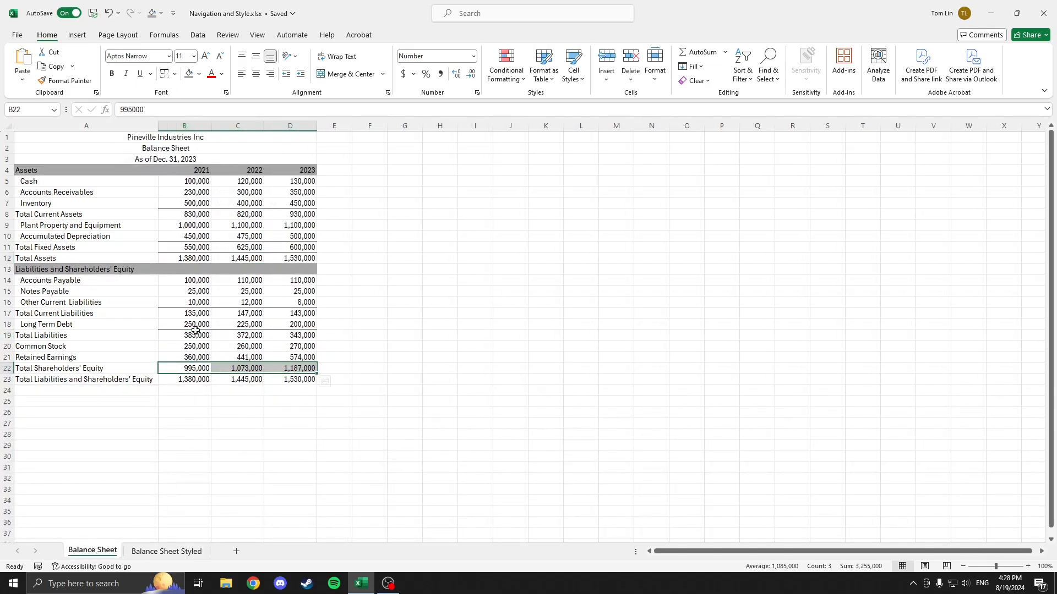
left_click_drag(192, 380, 292, 380)
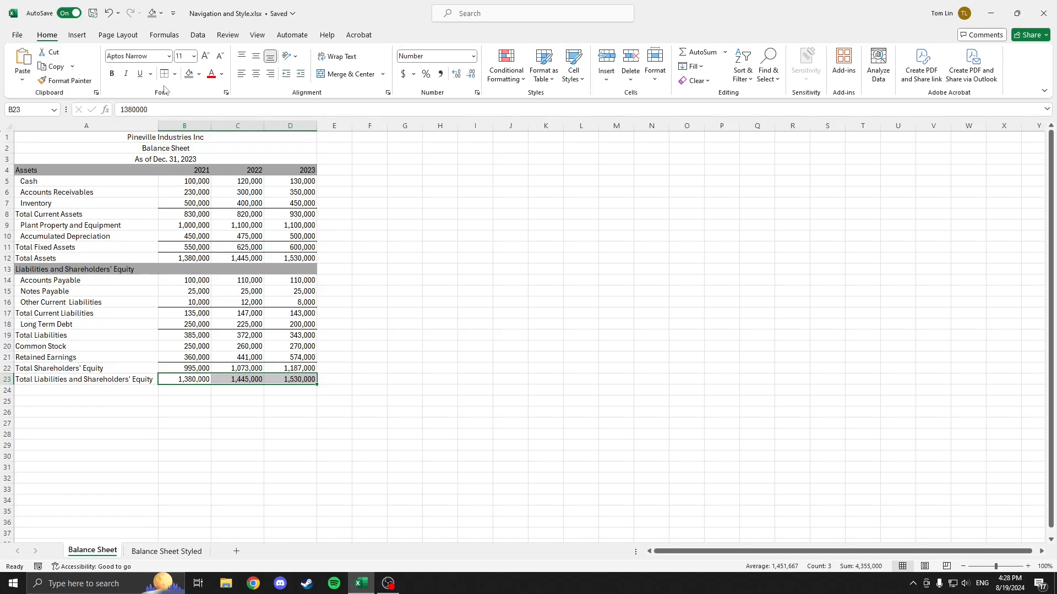
- Check row 23 on the Balance Sheet Styled worksheet and add a bottom double border to A23:D23 on the Balance Sheet worksheet
left_click(171, 552)
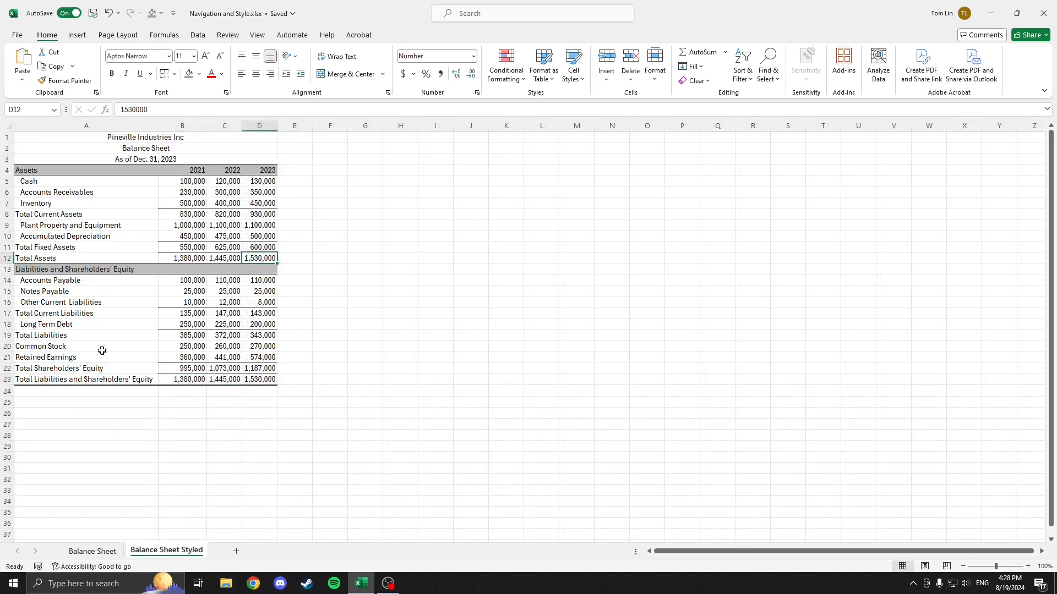
left_click_drag(93, 381, 260, 381)
left_click(269, 380)
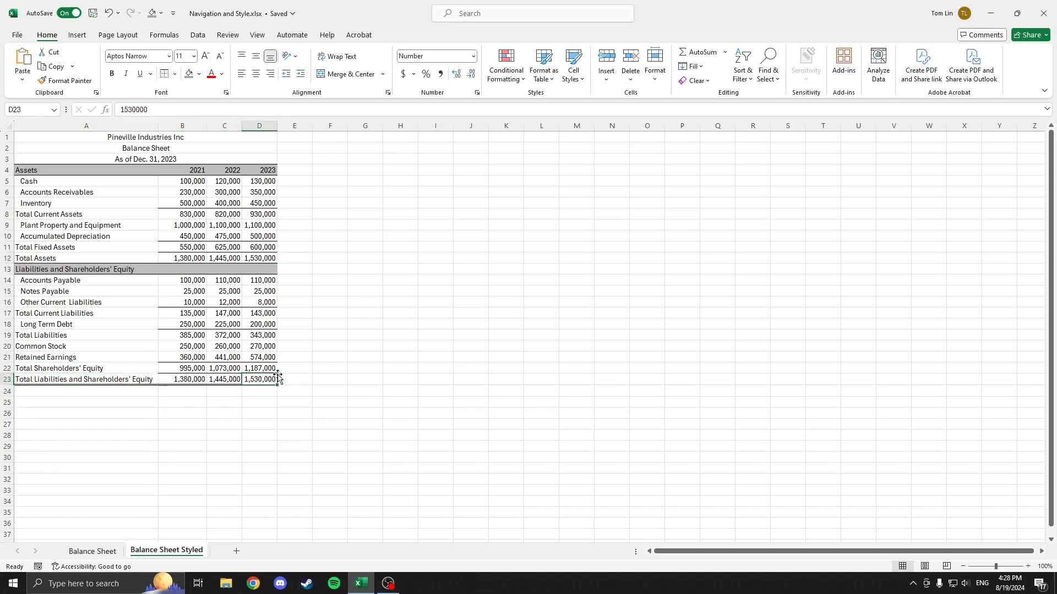
left_click(69, 401)
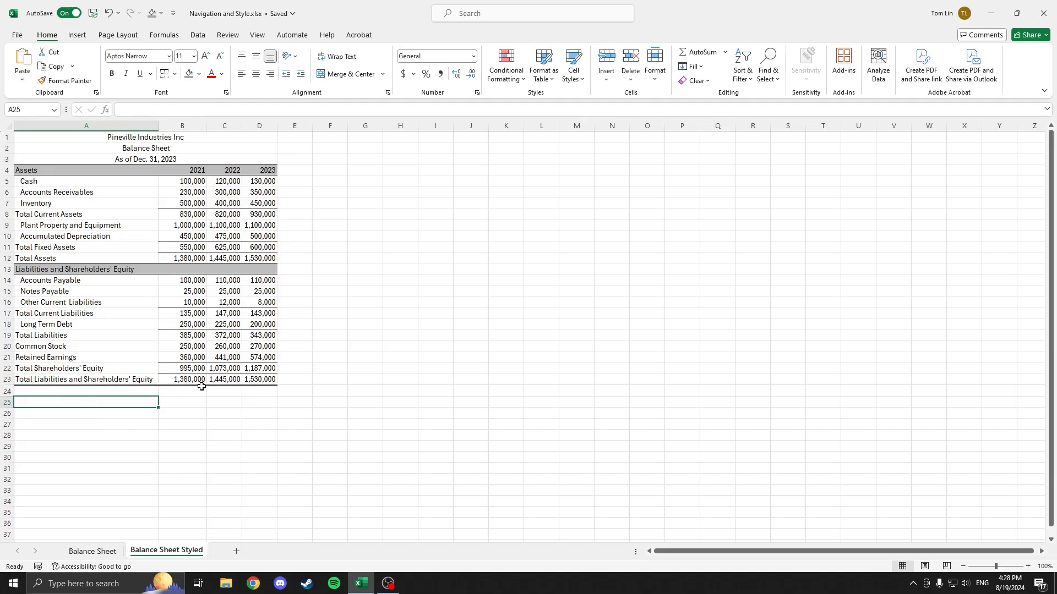
left_click(105, 551)
left_click_drag(83, 379, 292, 380)
left_click_drag(189, 379, 292, 380)
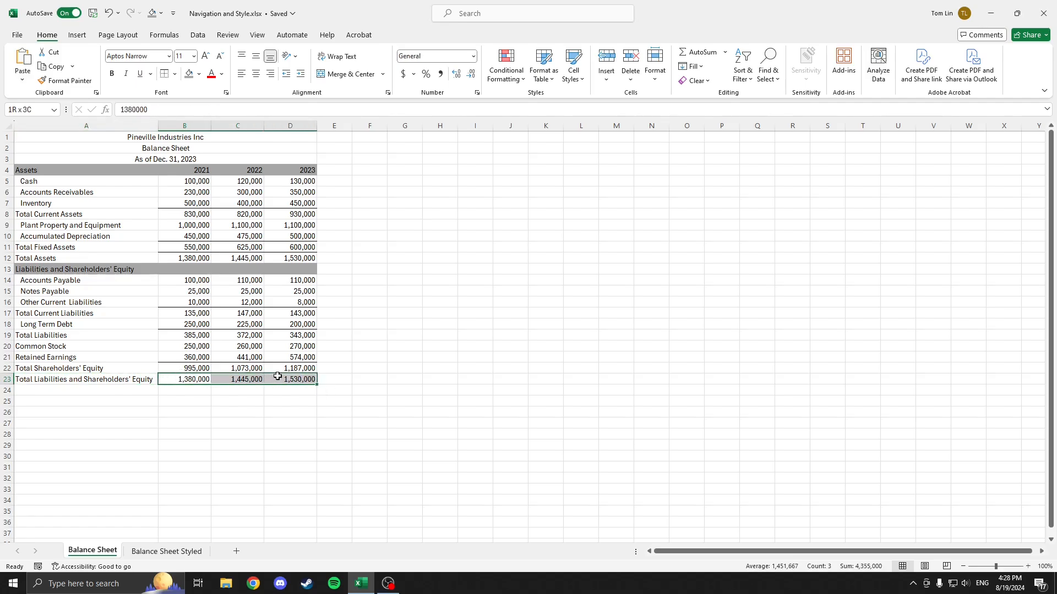
left_click(139, 379)
left_click_drag(138, 379, 283, 383)
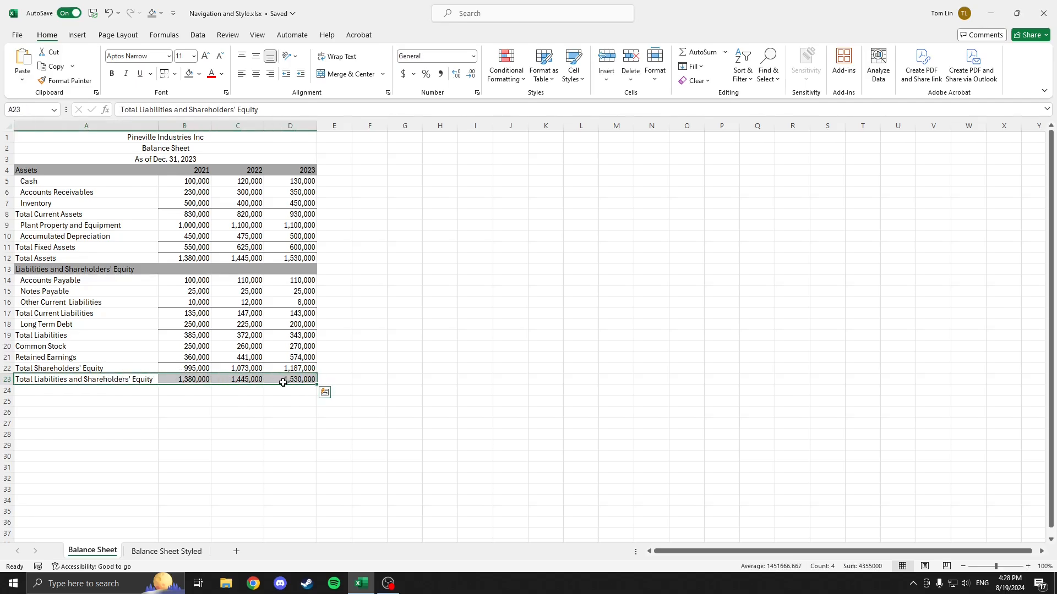
left_click(175, 74)
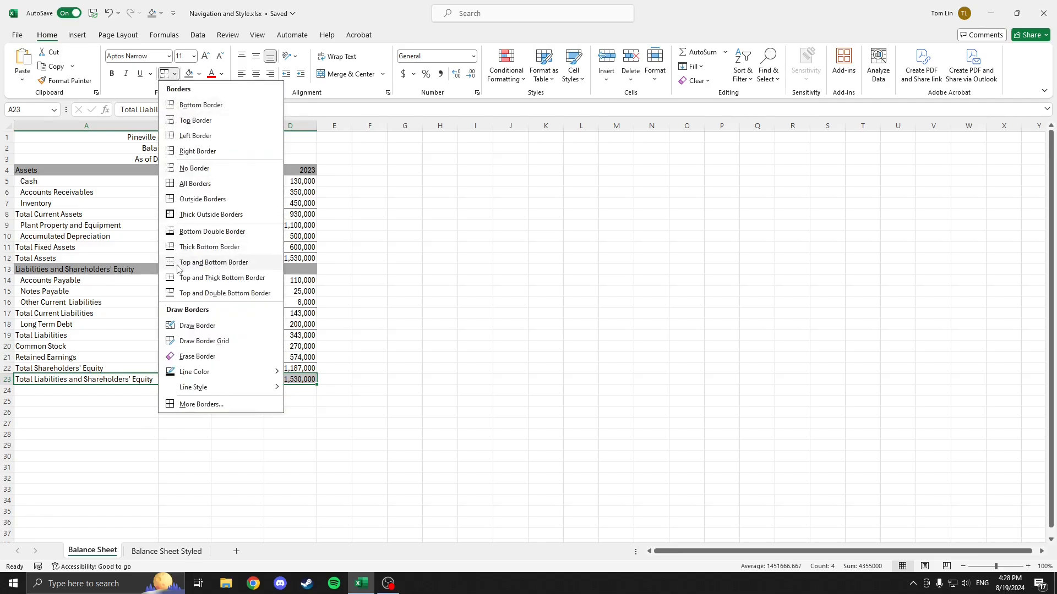
left_click(188, 232)
left_click(201, 413)
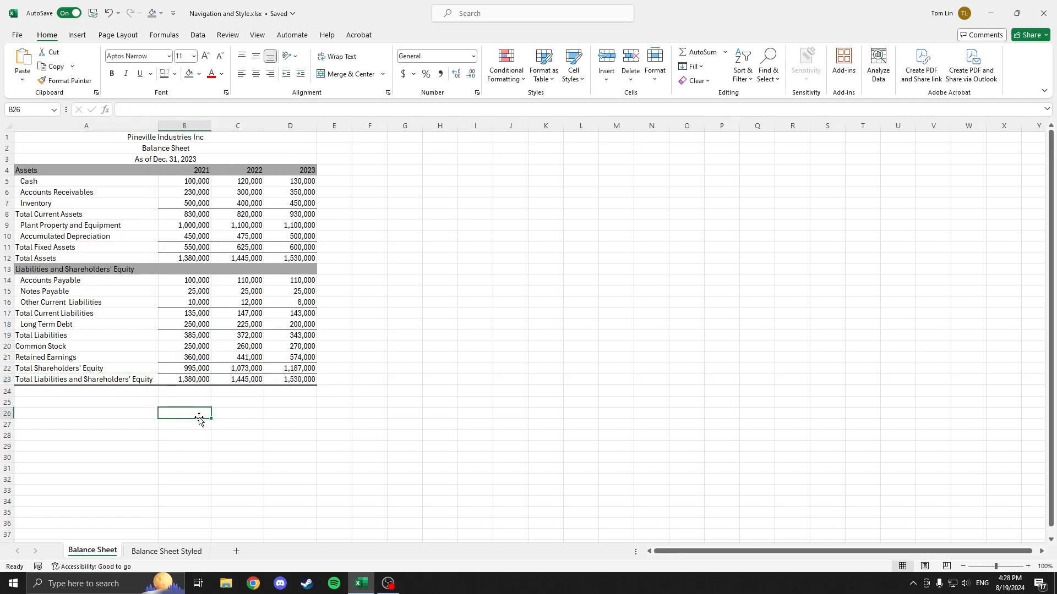
- Compare the two worksheets and examine the borders of the section header rows 4 and 13 on Balance Sheet Styled
left_click(166, 551)
left_click(108, 552)
left_click(169, 552)
left_click(107, 551)
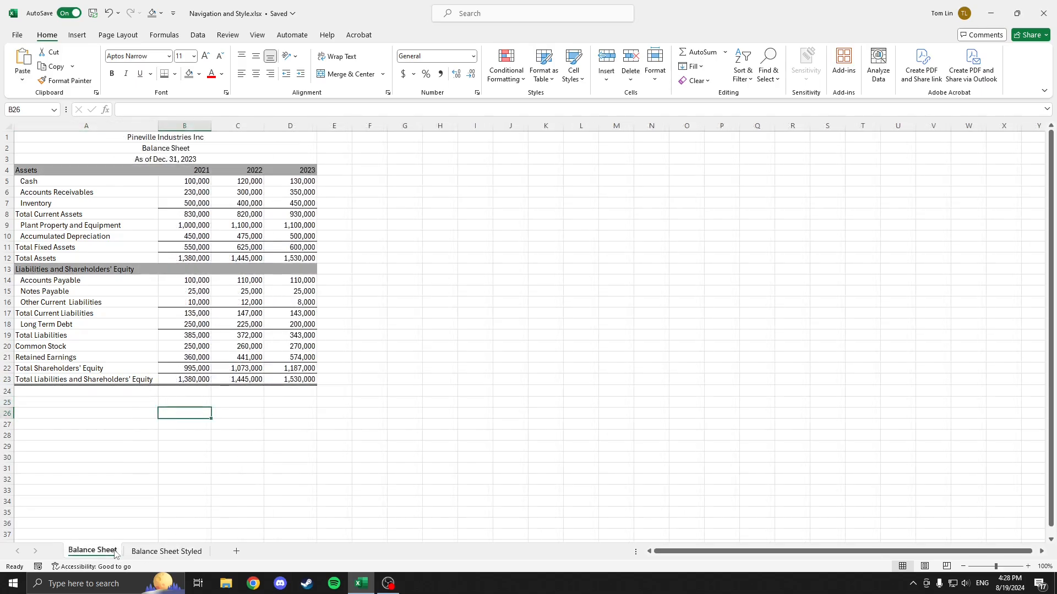
left_click(169, 551)
left_click(99, 552)
left_click(164, 552)
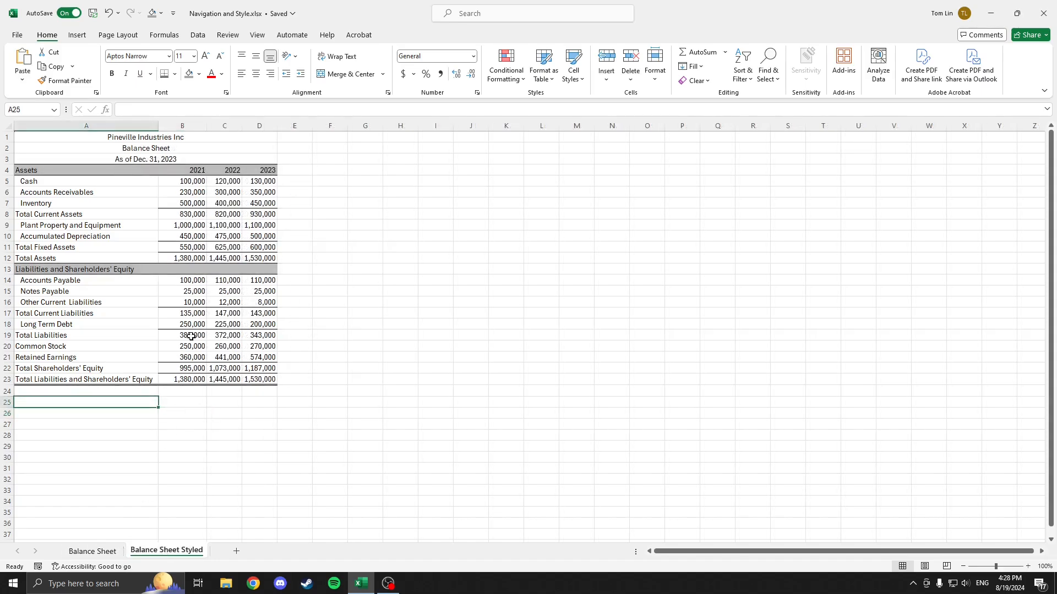
left_click(97, 171)
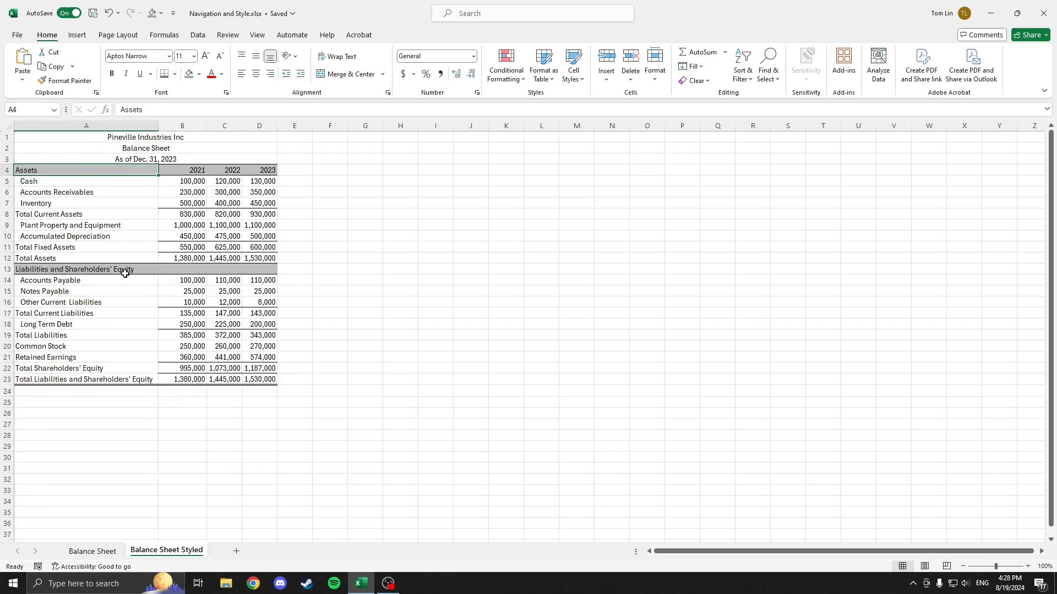
left_click_drag(125, 271, 251, 270)
- Add a top border to the section header rows A4:D4 and A13:D13 on the Balance Sheet worksheet
left_click(90, 551)
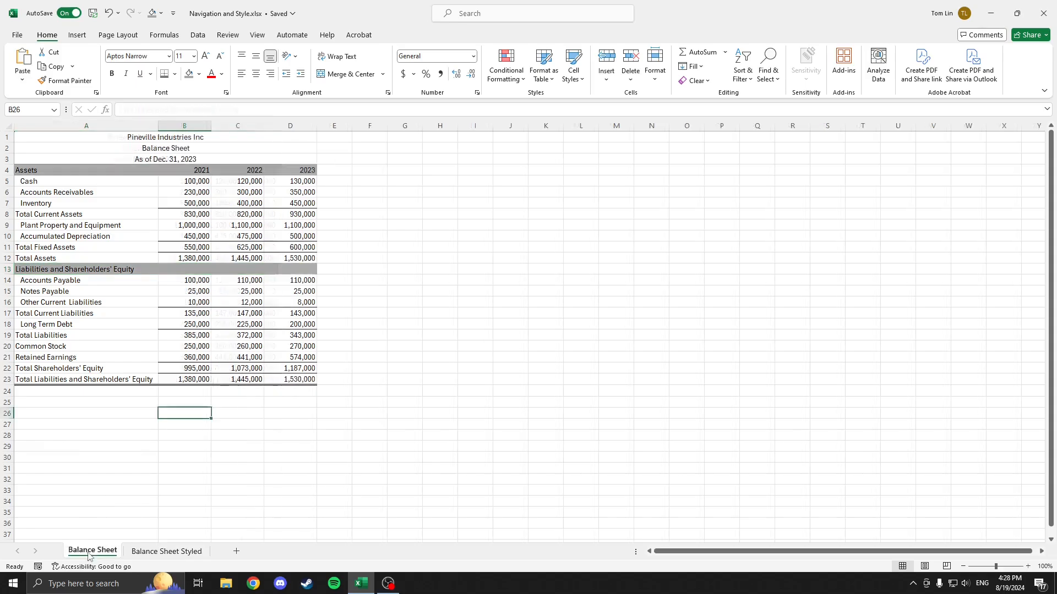
left_click_drag(94, 170, 286, 170)
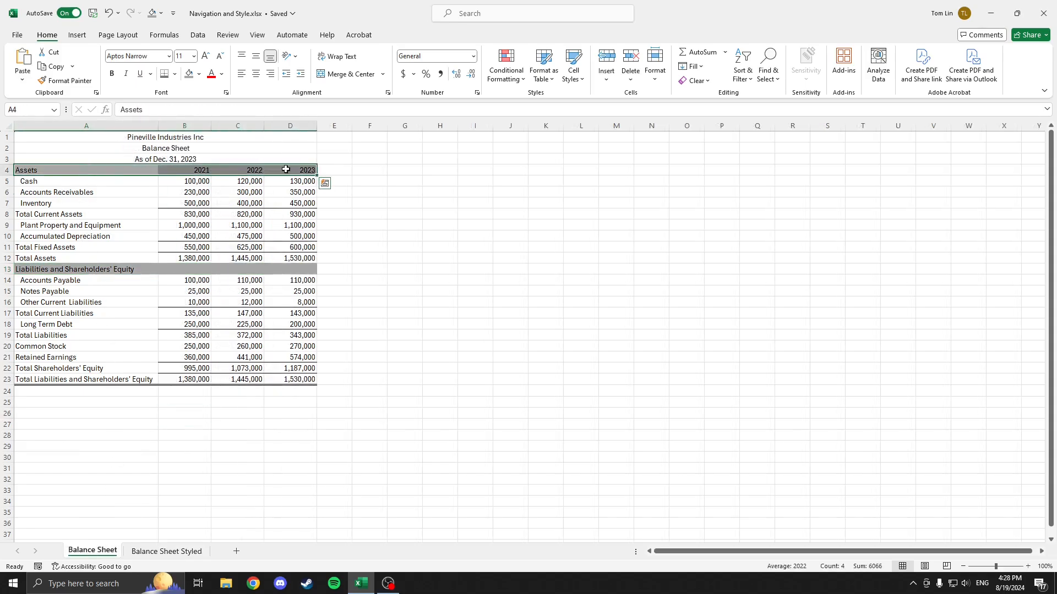
left_click(175, 74)
left_click(190, 121)
left_click_drag(122, 270, 291, 269)
left_click(186, 291)
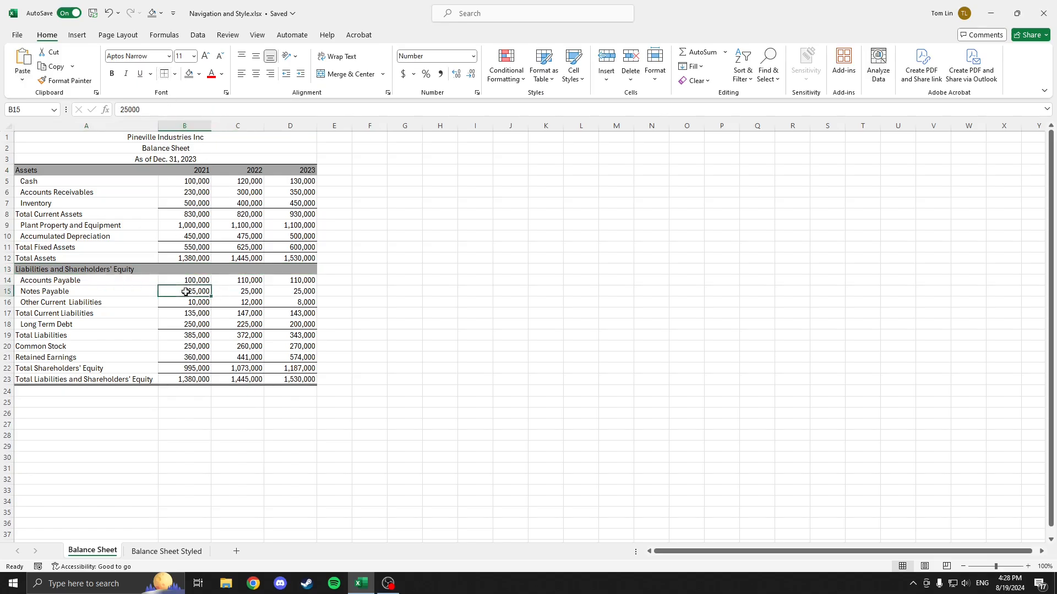
- Compare the finished borders on the Balance Sheet worksheet with those on the Balance Sheet Styled worksheet
left_click(164, 551)
left_click(108, 551)
left_click(171, 551)
left_click(116, 551)
left_click(177, 552)
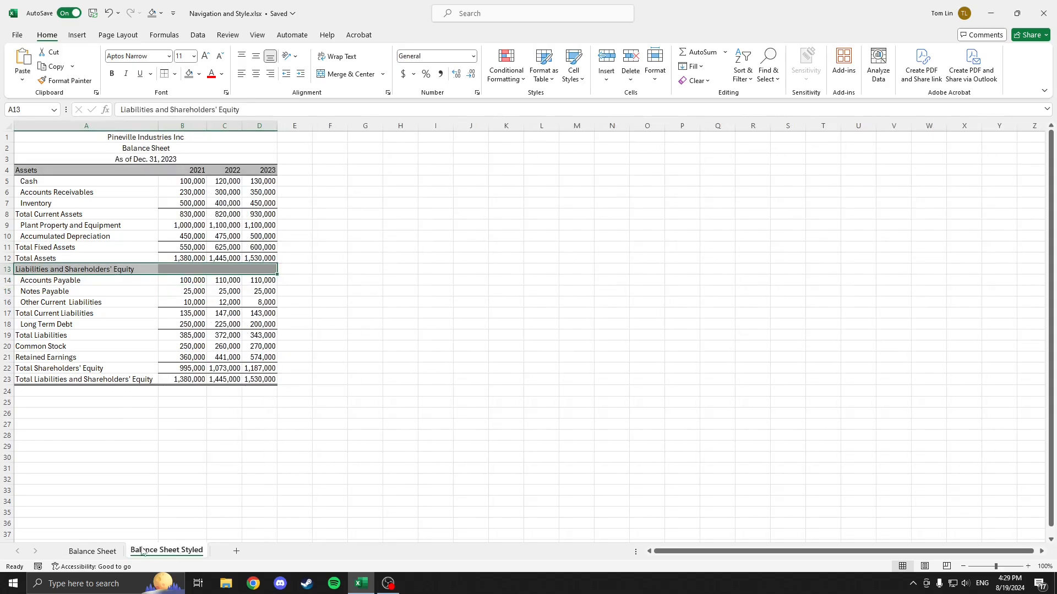
left_click(106, 552)
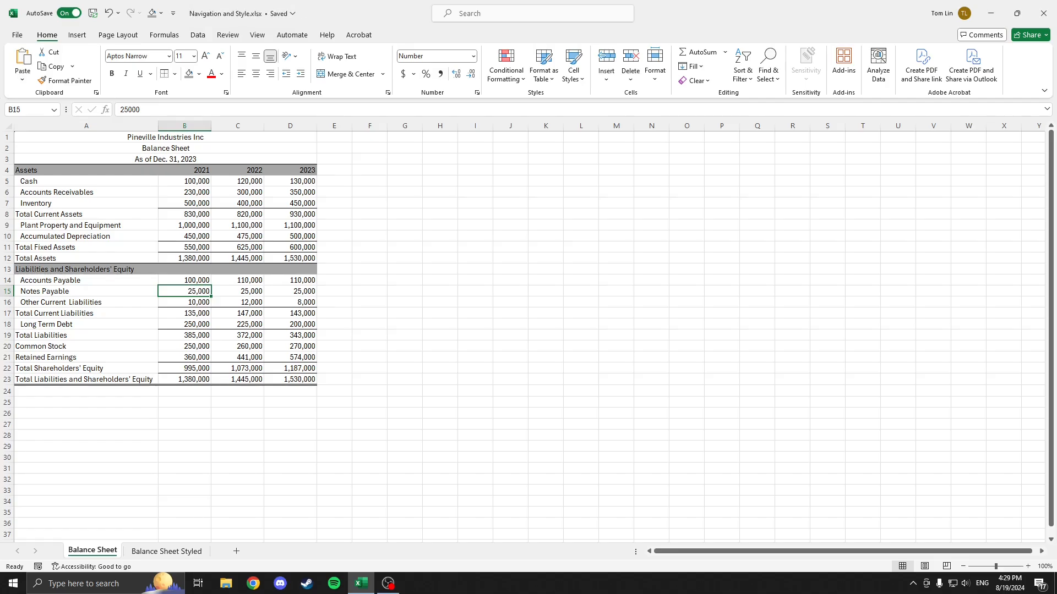
- Show the figures in B5:D23 on the Balance Sheet worksheet with two decimal places
left_click(193, 183)
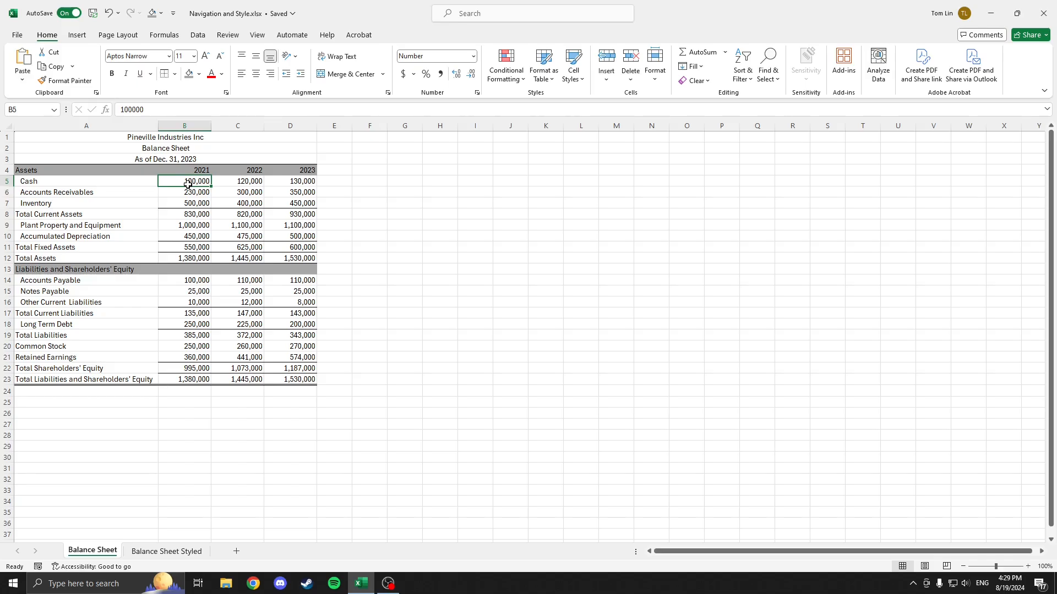
left_click_drag(192, 181, 323, 392)
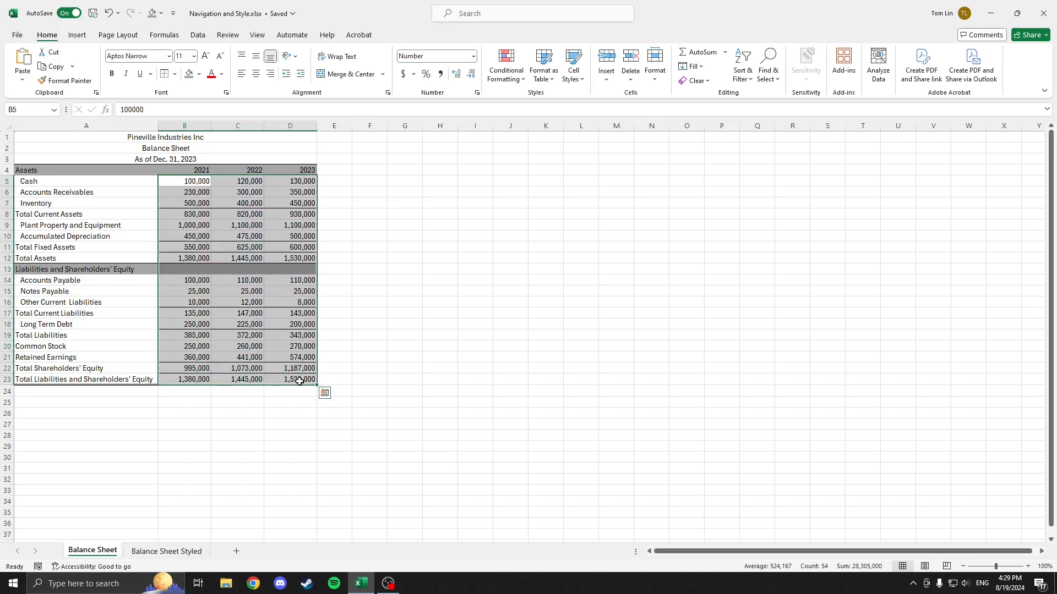
left_click(459, 76)
left_click(459, 76)
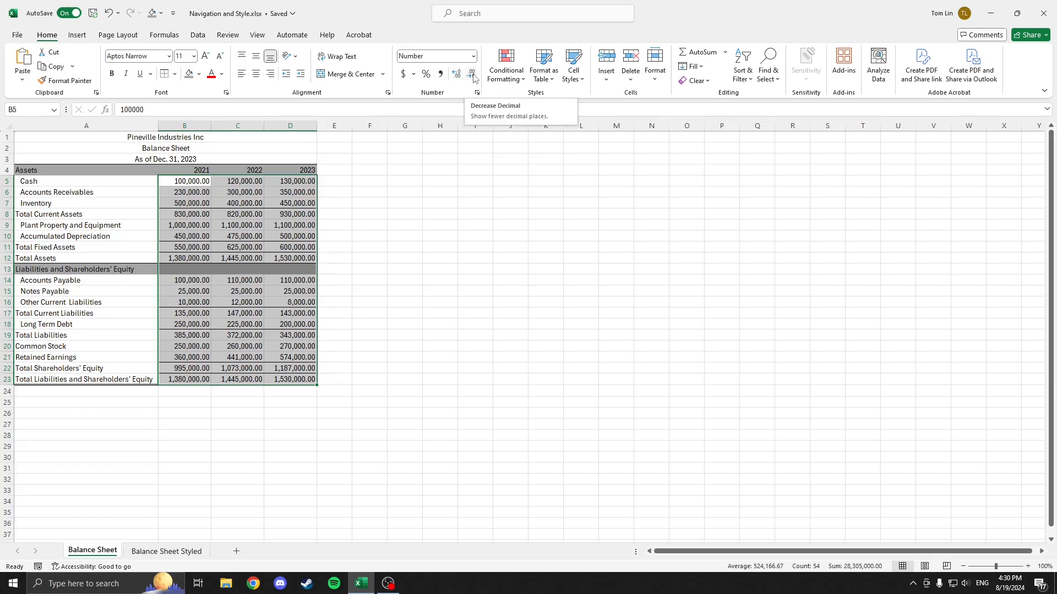
- Reduce the figures in B5:D23 on the Balance Sheet worksheet to zero decimal places
left_click(472, 76)
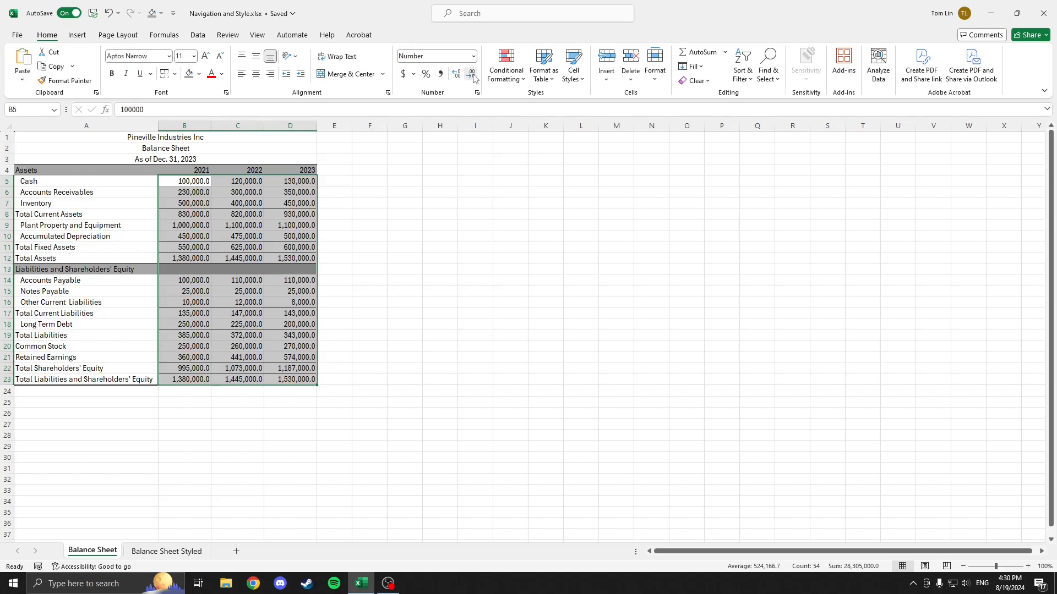
left_click(472, 76)
- Try the red parenthesised and red negative-number styles for B5:D23 in Format Cells, then apply the plain -1,234 style and deselect the range
left_click(475, 56)
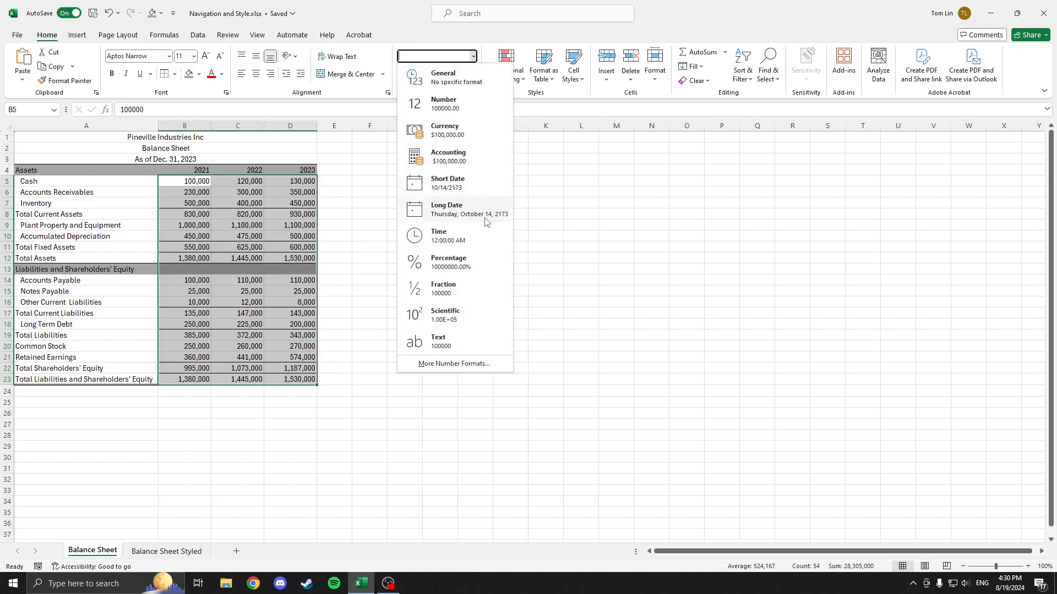
left_click(440, 363)
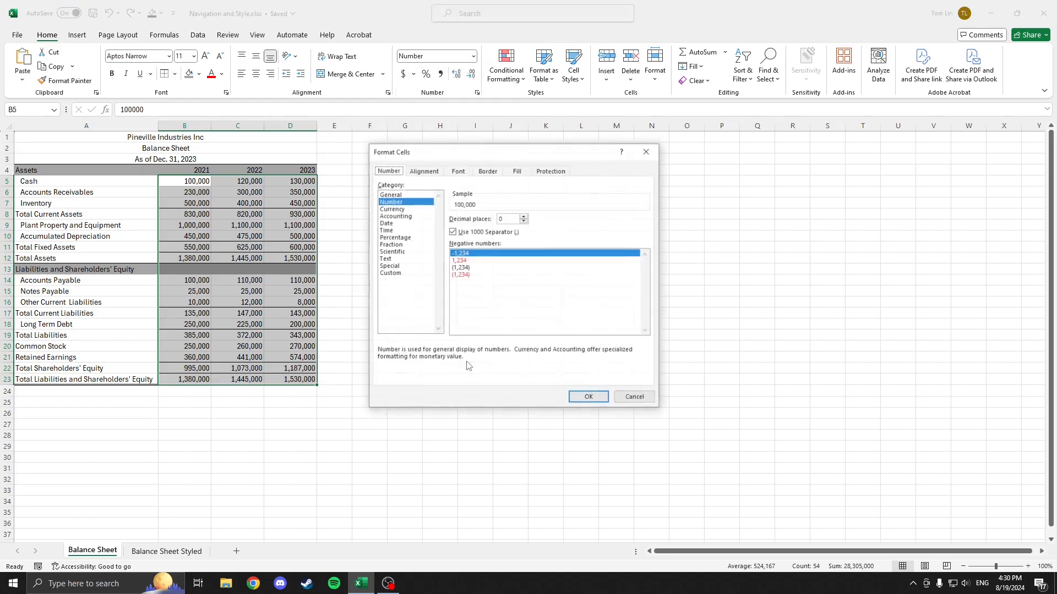
left_click(468, 275)
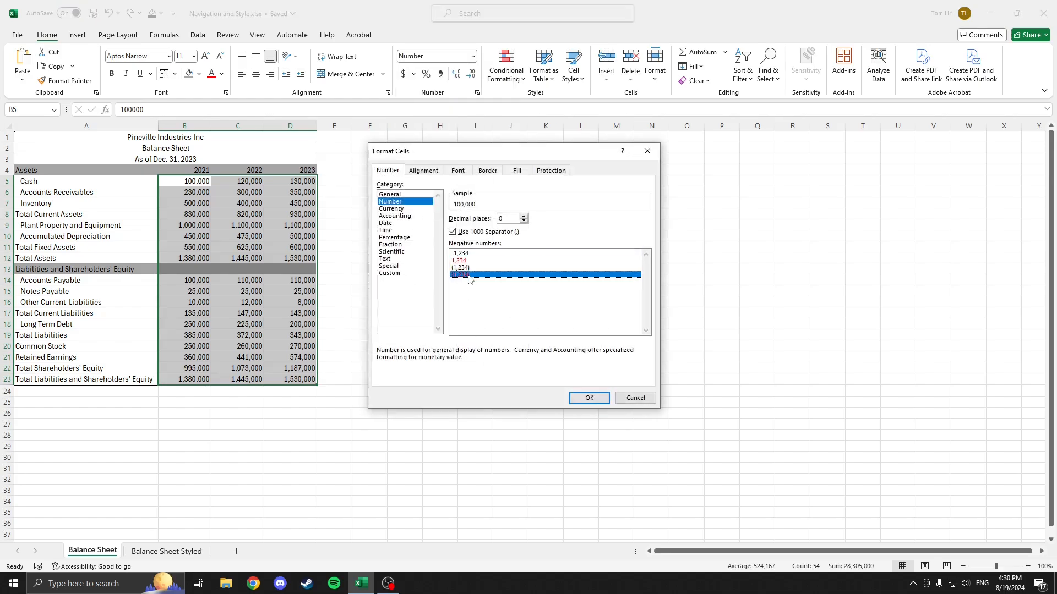
left_click(472, 260)
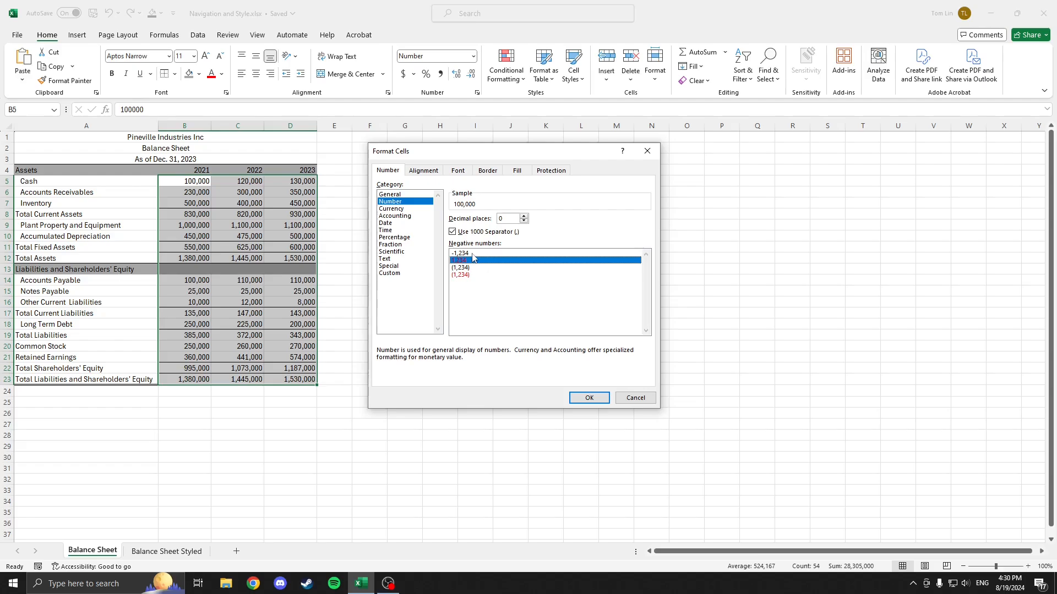
left_click(492, 253)
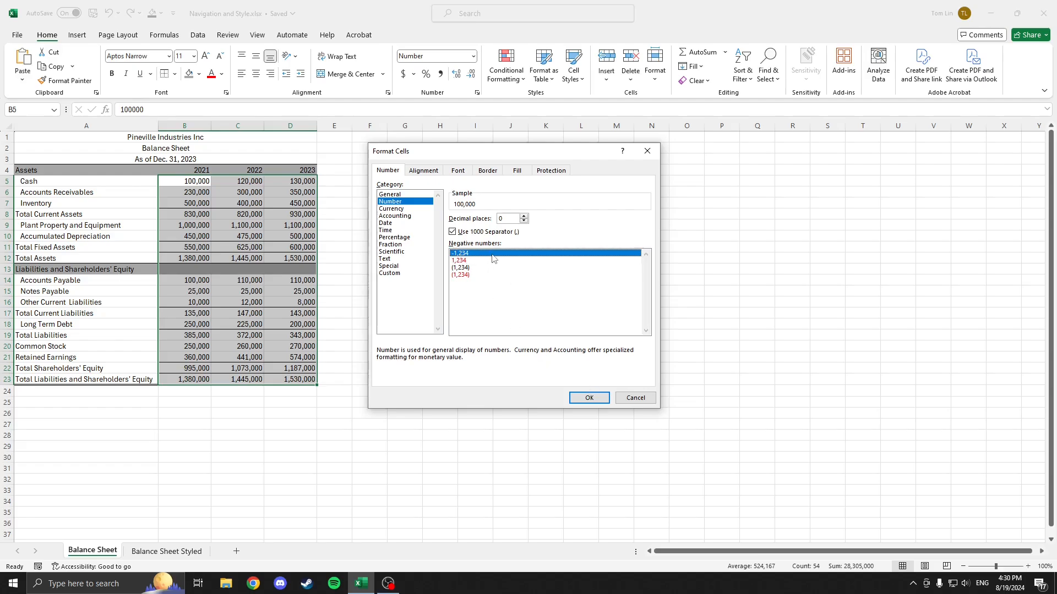
left_click(601, 397)
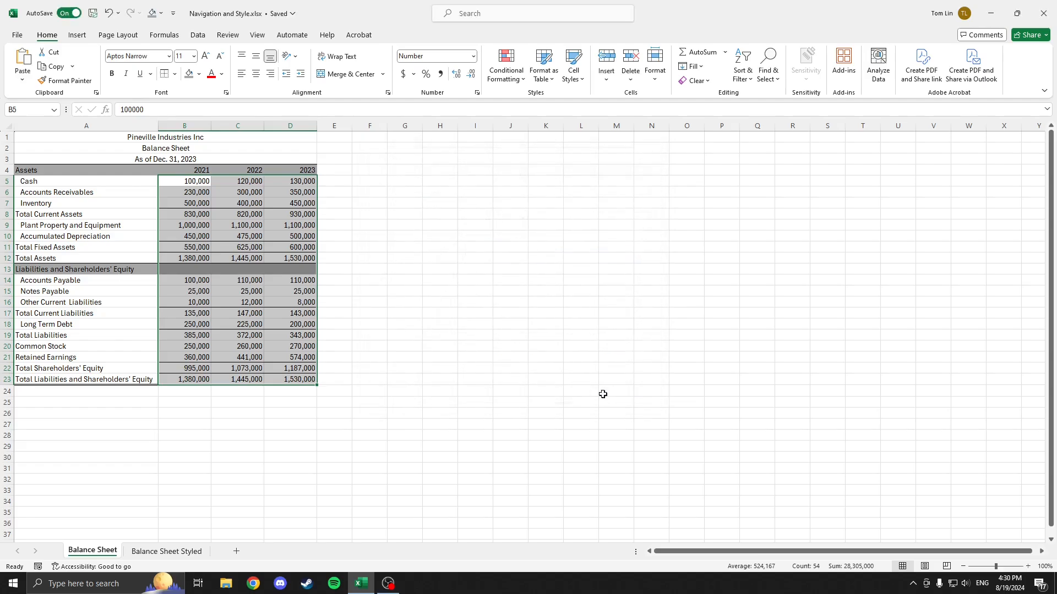
left_click(343, 379)
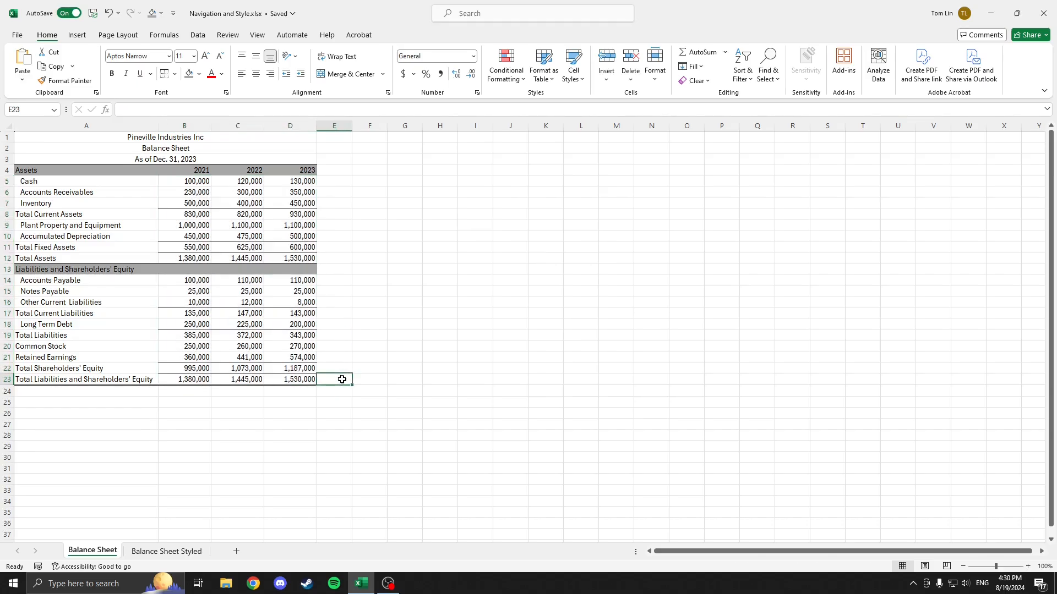